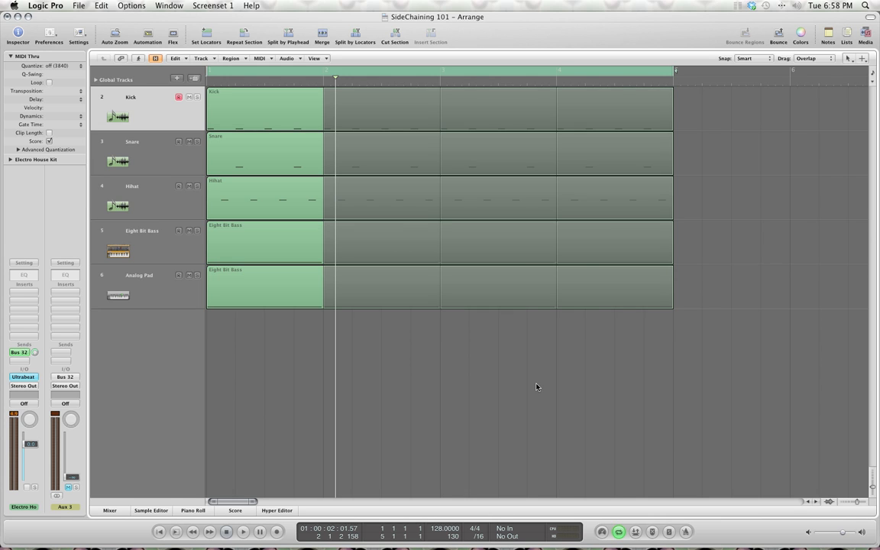
pyautogui.press('super+Tab')
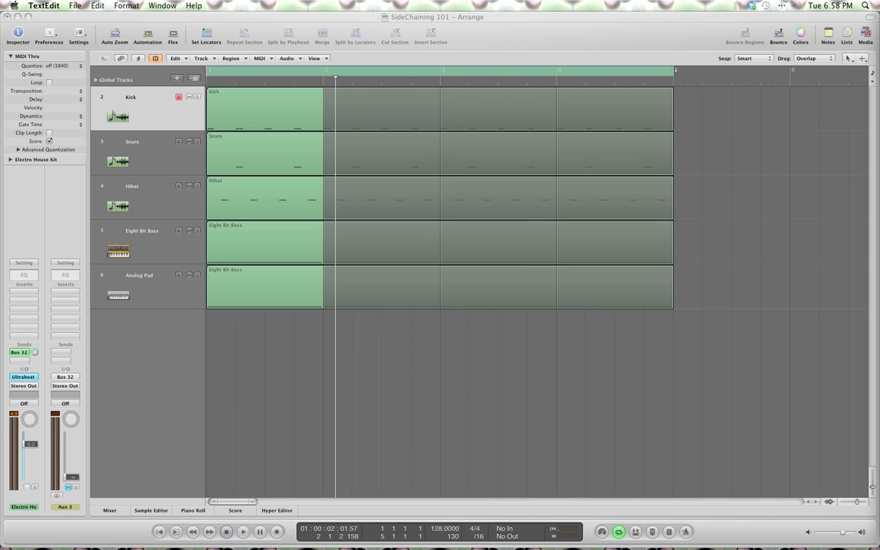
pyautogui.click(737, 185)
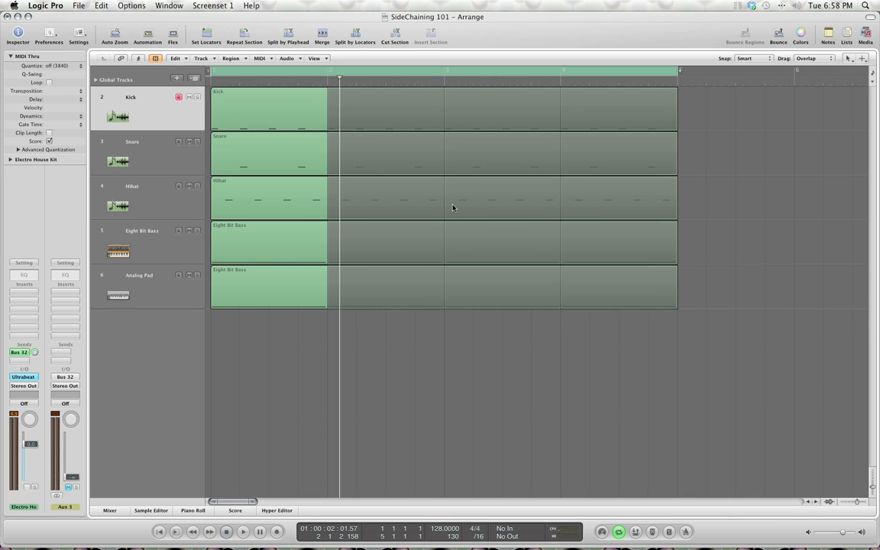
# - Solo the Kick, Snare and Hihat tracks and play the arrangement to hear the drums alone
pyautogui.click(197, 97)
pyautogui.press('space')
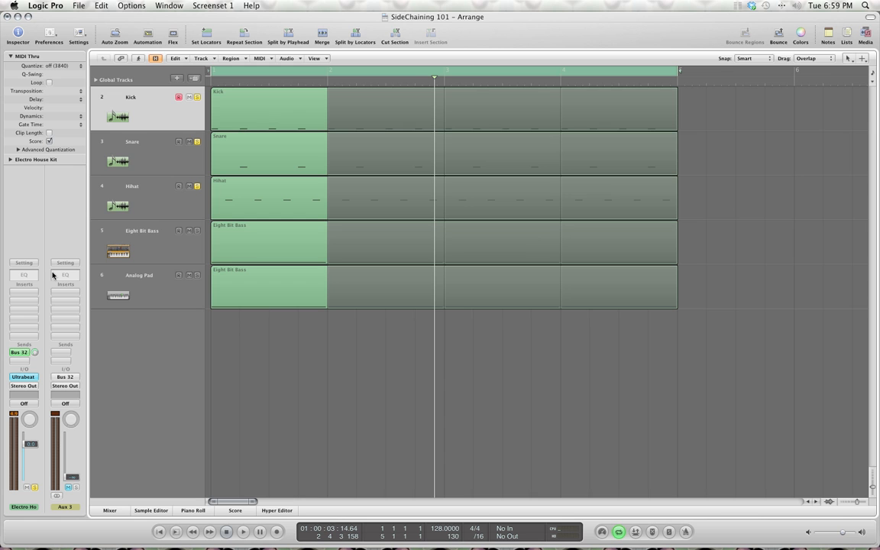
# - Add a Channel EQ to the Kick track's channel strip and enlarge its editor to 200%
pyautogui.doubleClick(23, 274)
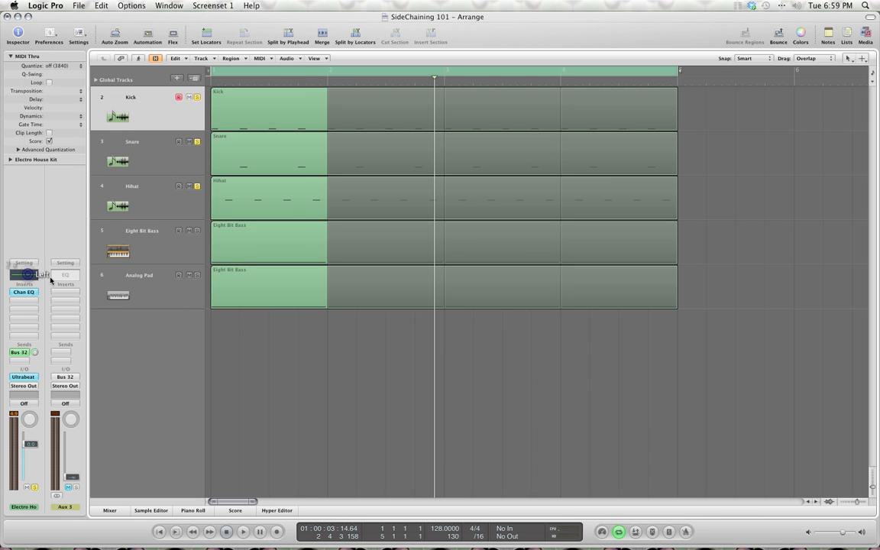
pyautogui.click(55, 56)
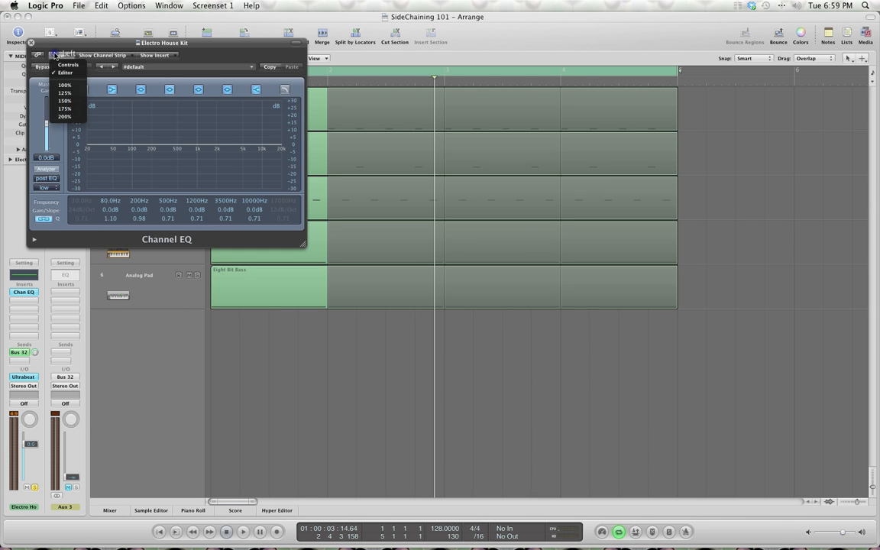
pyautogui.click(64, 116)
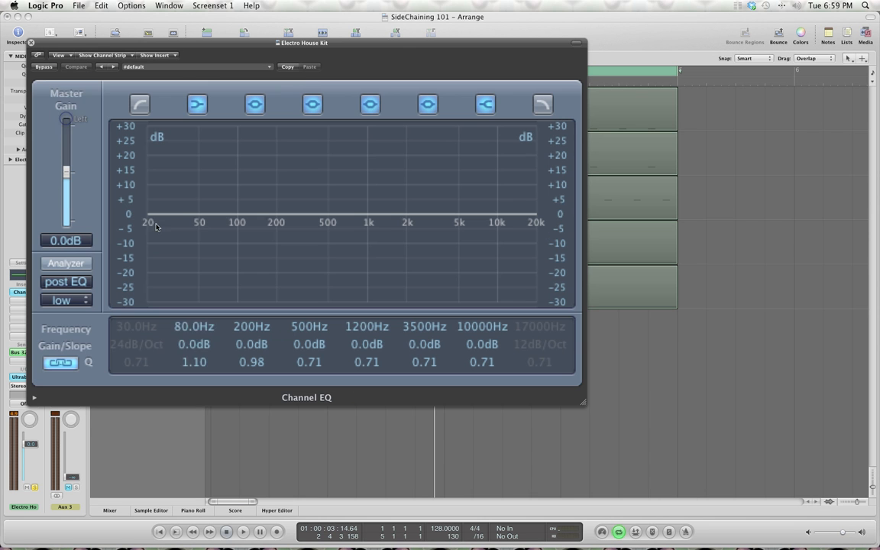
# - Turn on the EQ's analyzer at medium resolution and play the drums briefly to view the kick's frequency spectrum
pyautogui.click(73, 264)
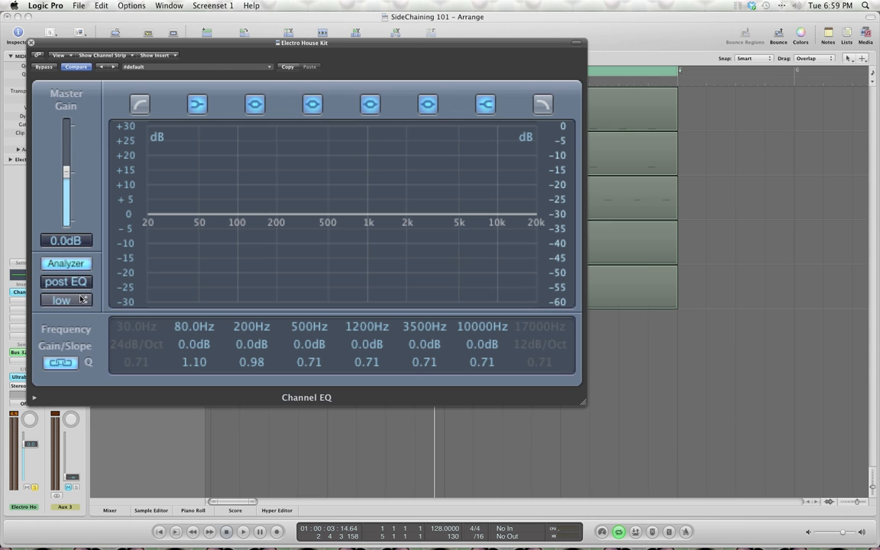
pyautogui.click(79, 300)
pyautogui.click(82, 306)
pyautogui.moveTo(135, 42); pyautogui.dragTo(214, 66)
pyautogui.press('space')
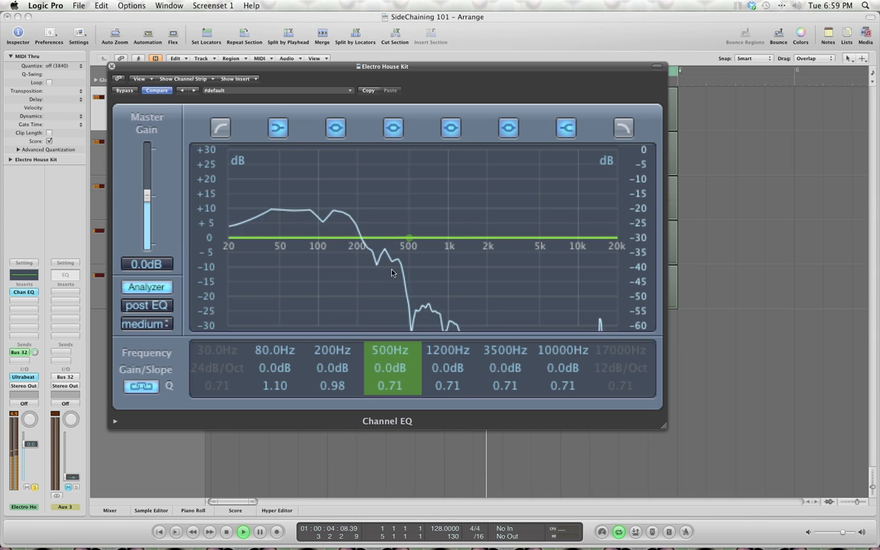
pyautogui.press('space')
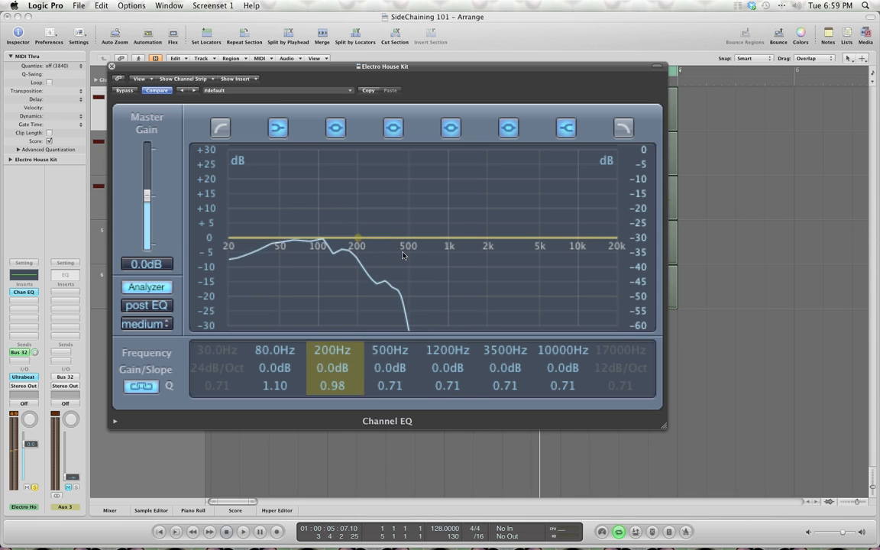
# - Enable the EQ's high-cut band with a 24 dB/Oct slope at 9000 Hz
pyautogui.click(623, 129)
pyautogui.moveTo(615, 367); pyautogui.dragTo(615, 366)
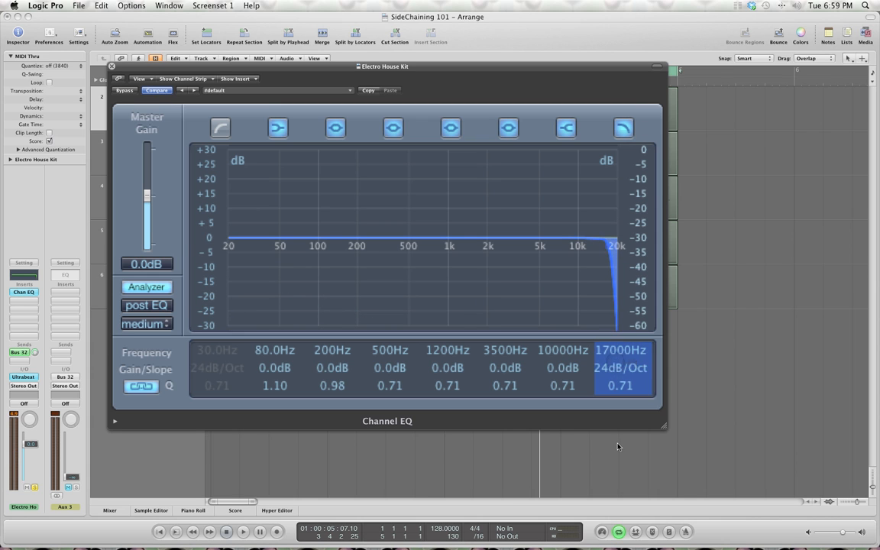
pyautogui.moveTo(607, 349); pyautogui.dragTo(613, 385)
pyautogui.press('space')
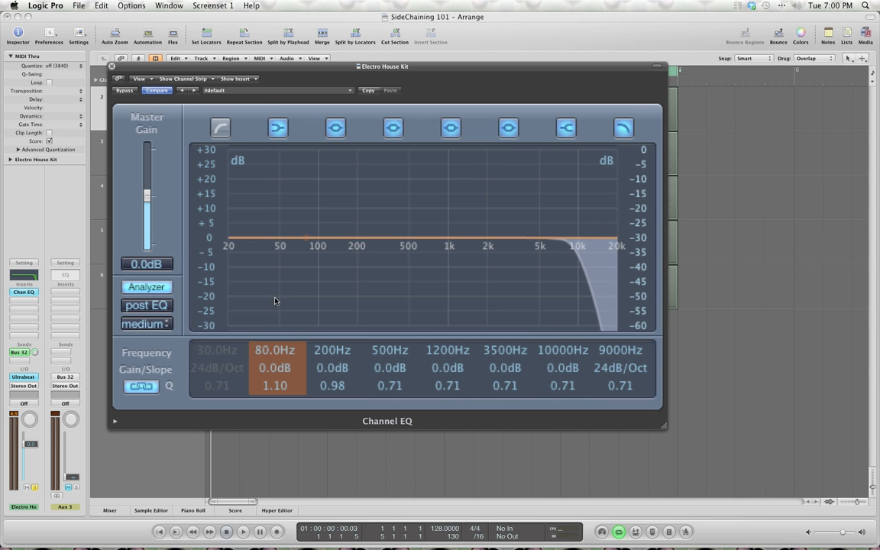
# - Enable the EQ's low-cut band with a 48 dB/Oct slope at 42.5 Hz while checking the kick in playback
pyautogui.click(220, 128)
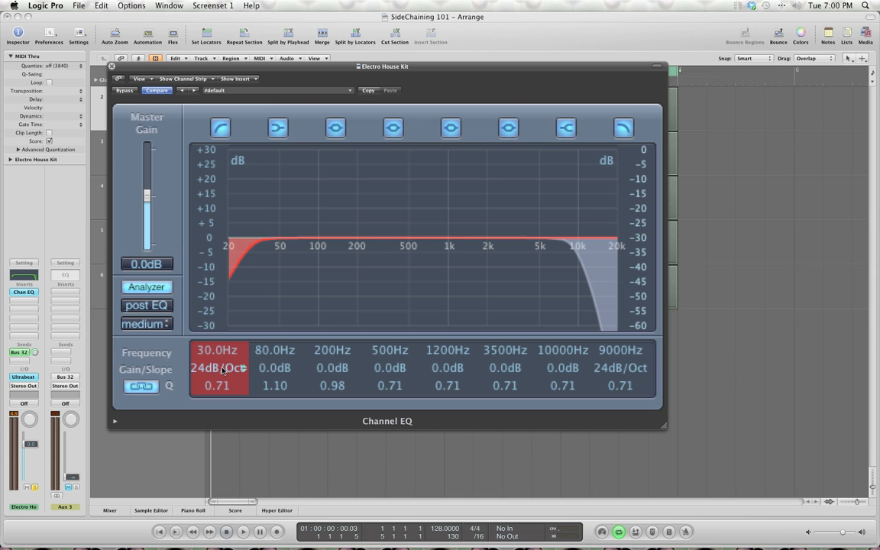
pyautogui.moveTo(217, 369); pyautogui.dragTo(219, 349)
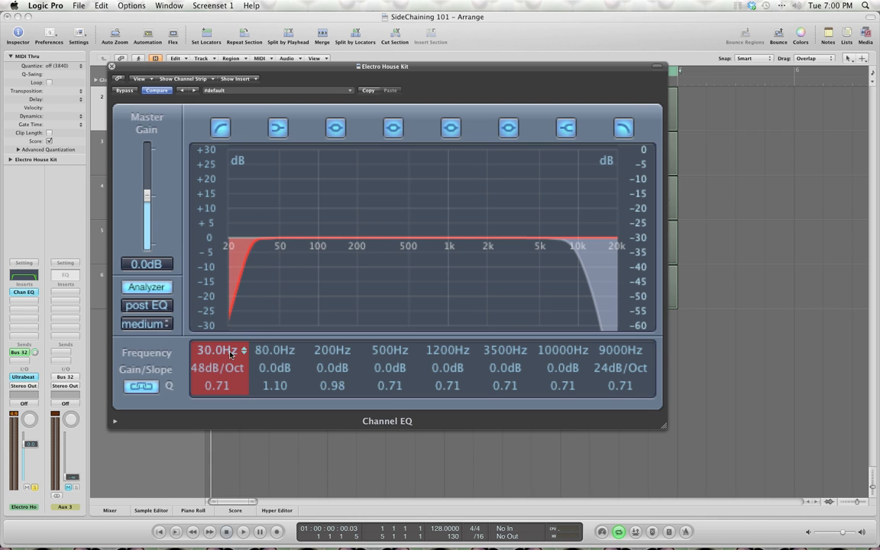
pyautogui.press('space')
pyautogui.moveTo(212, 353); pyautogui.dragTo(220, 327)
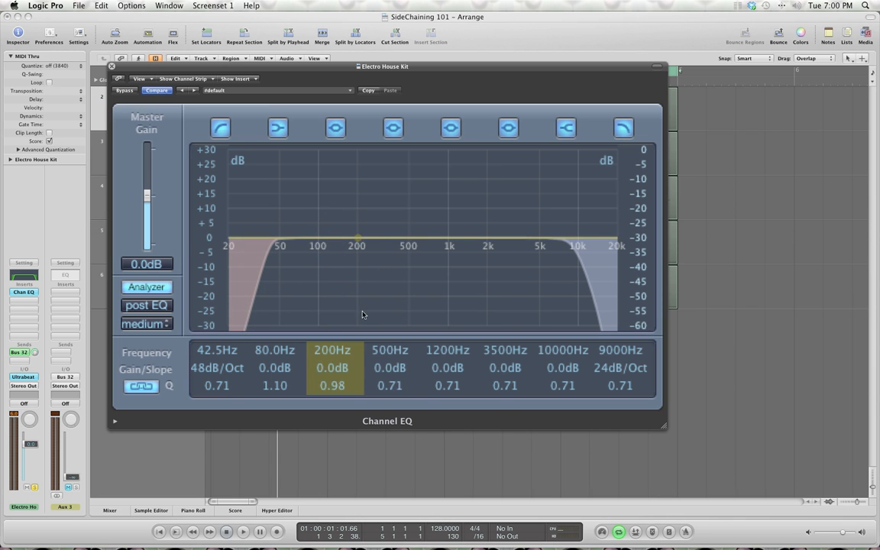
# - Turn the 500 Hz EQ band into a 15 dB cut at 380 Hz with a Q of 0.54 during playback
pyautogui.doubleClick(388, 353)
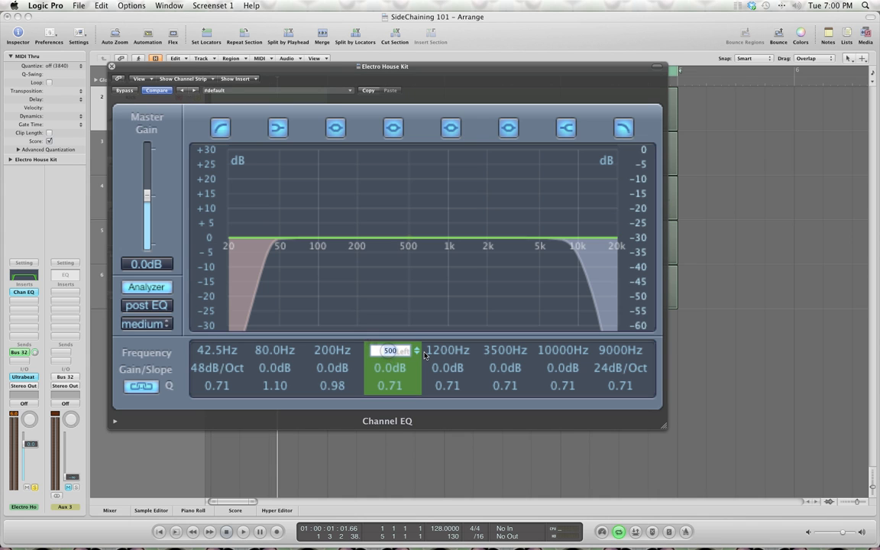
pyautogui.write('315')
pyautogui.press('Return')
pyautogui.press('space')
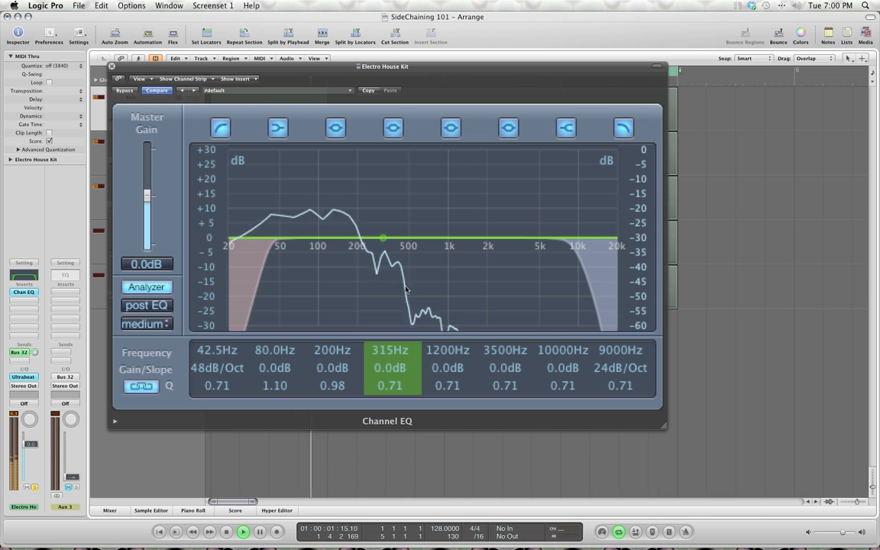
pyautogui.moveTo(391, 367); pyautogui.dragTo(392, 392)
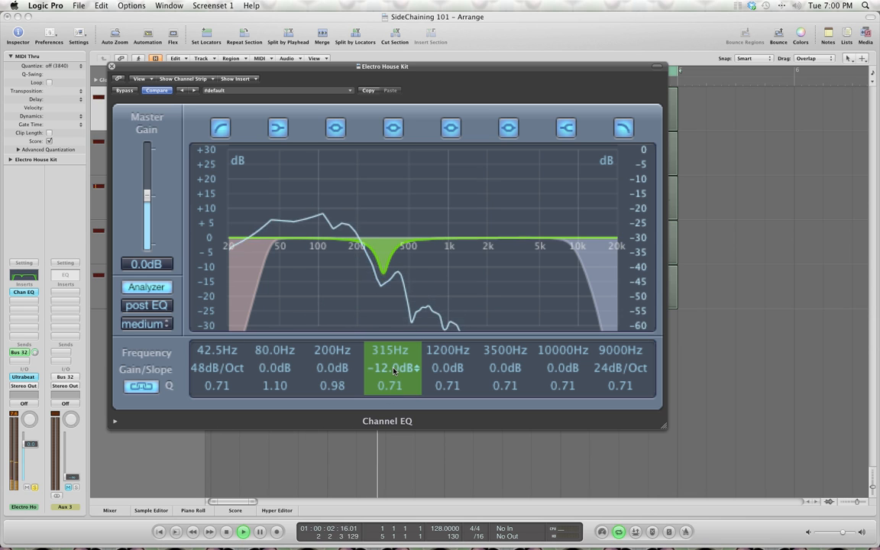
pyautogui.moveTo(395, 384); pyautogui.dragTo(393, 389)
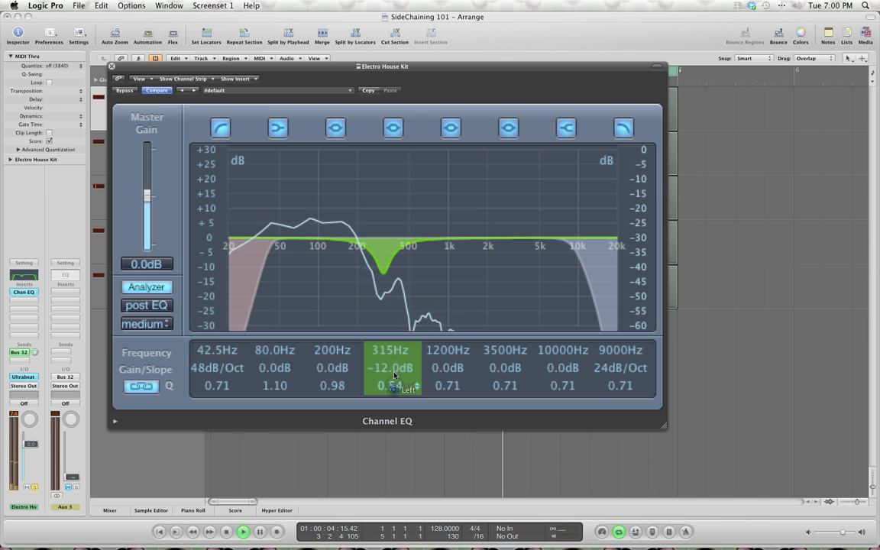
pyautogui.moveTo(393, 352); pyautogui.dragTo(390, 377)
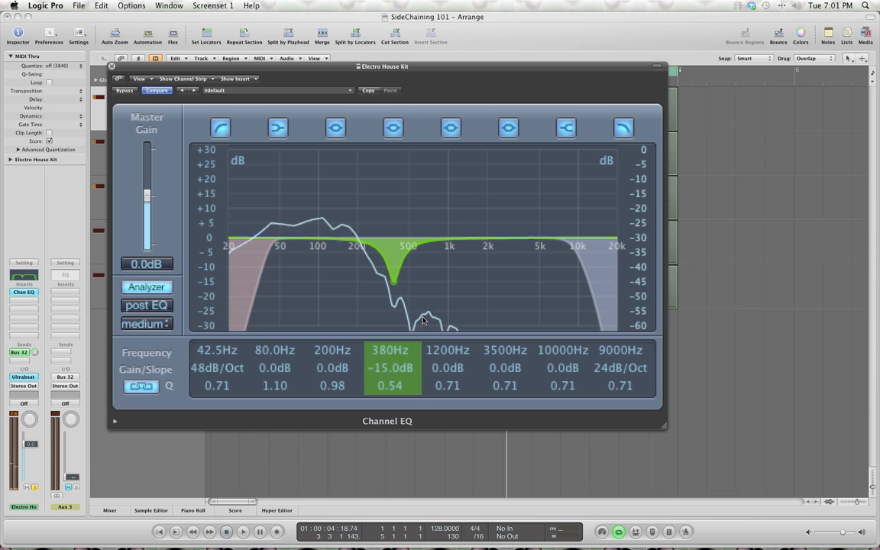
# - Turn the 1200 Hz EQ band into a 14.5 dB cut at 800 Hz with a Q of 0.67
pyautogui.moveTo(447, 368); pyautogui.dragTo(442, 398)
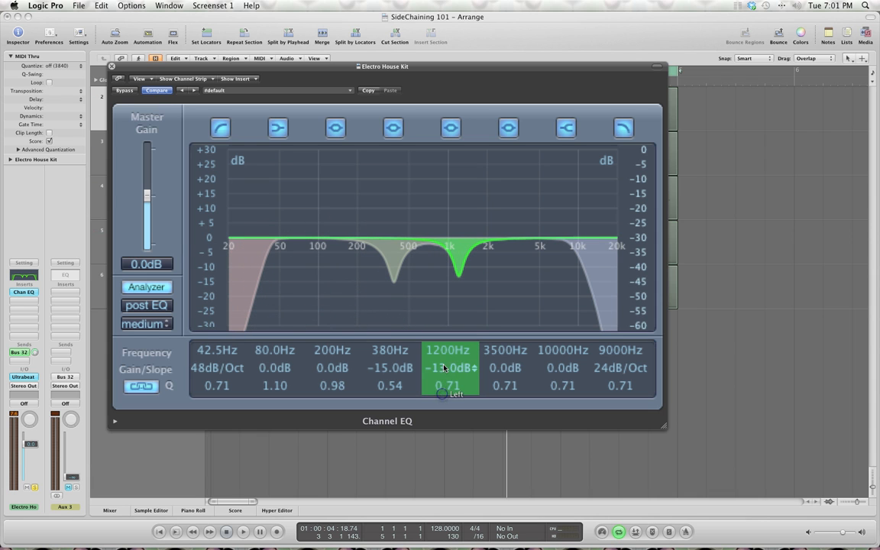
pyautogui.moveTo(444, 362); pyautogui.dragTo(449, 386)
pyautogui.press('space')
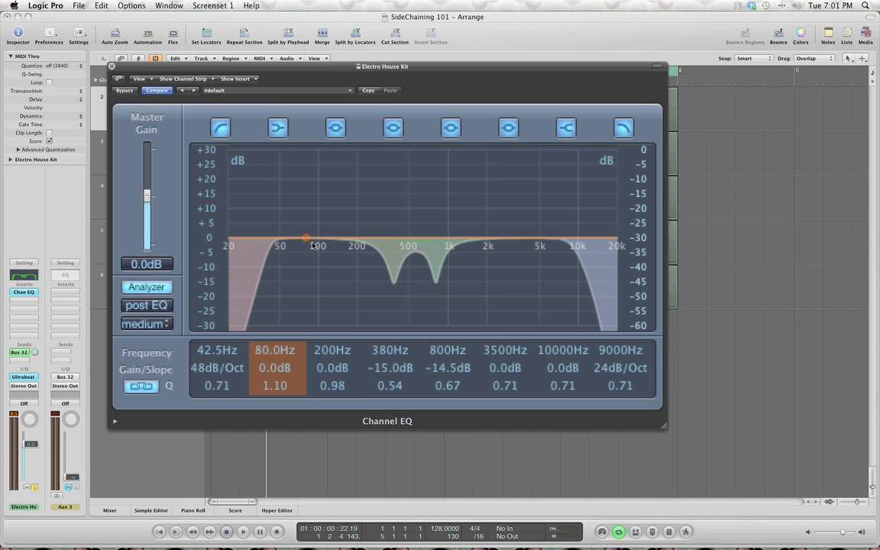
# - Set the 200 Hz EQ band to 100 Hz with a 6 dB boost and play the result
pyautogui.doubleClick(330, 352)
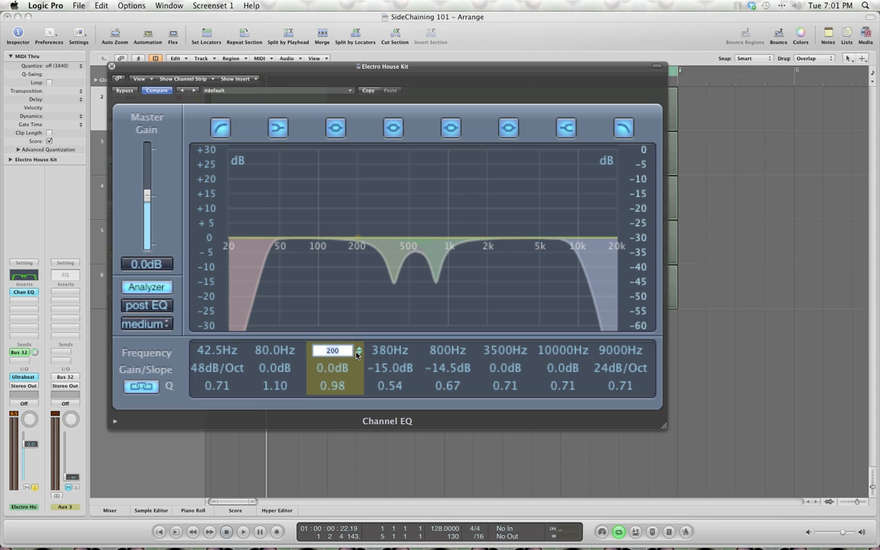
pyautogui.press('Return')
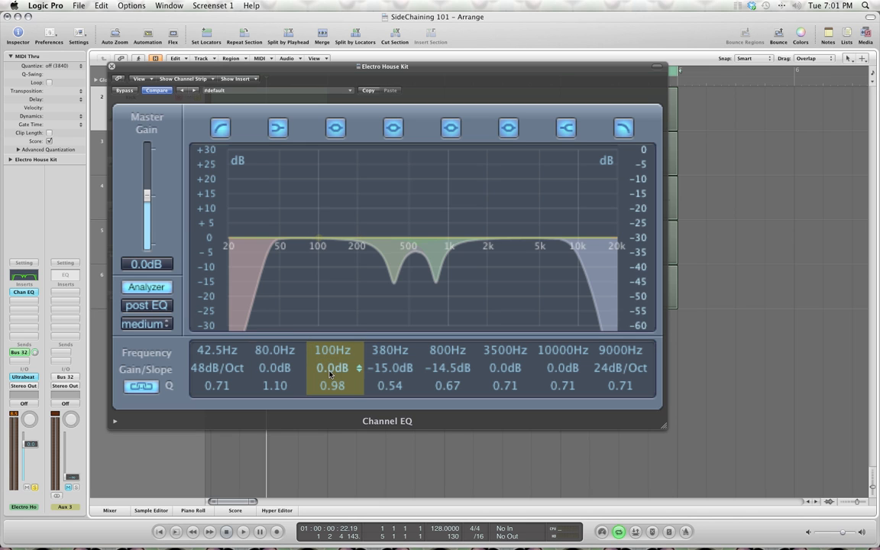
pyautogui.doubleClick(331, 368)
pyautogui.press('BackSpace')
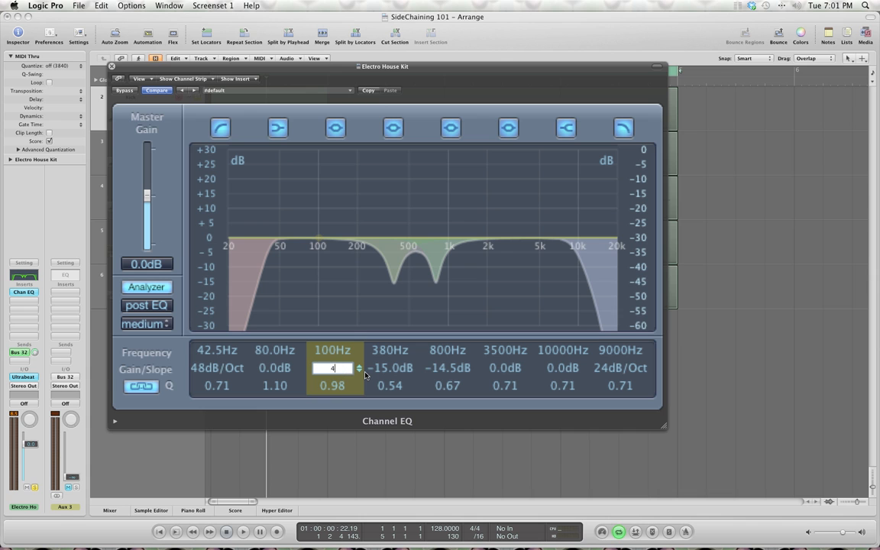
pyautogui.write('6')
pyautogui.press('Return')
pyautogui.press('space')
# - Set the third EQ band's frequency to 80 Hz and its gain to +3 dB
pyautogui.moveTo(327, 356); pyautogui.dragTo(327, 368)
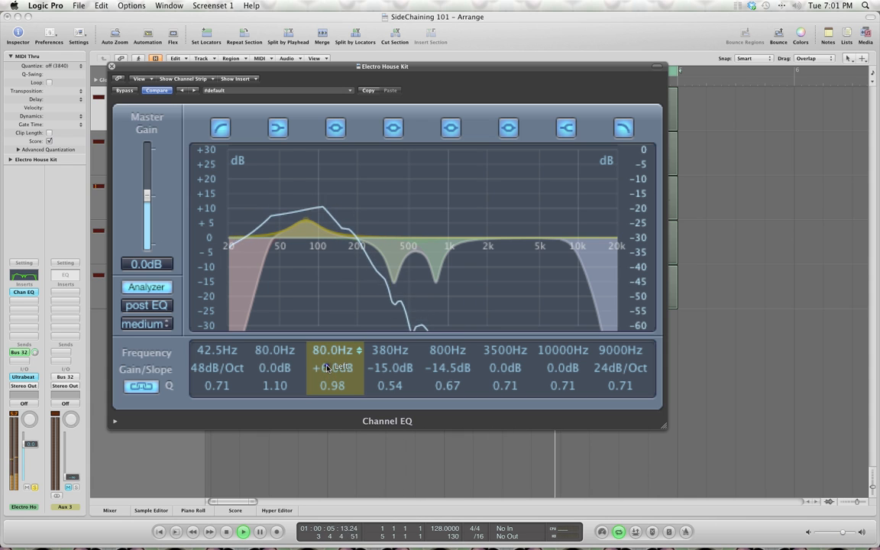
pyautogui.doubleClick(340, 368)
pyautogui.write('3')
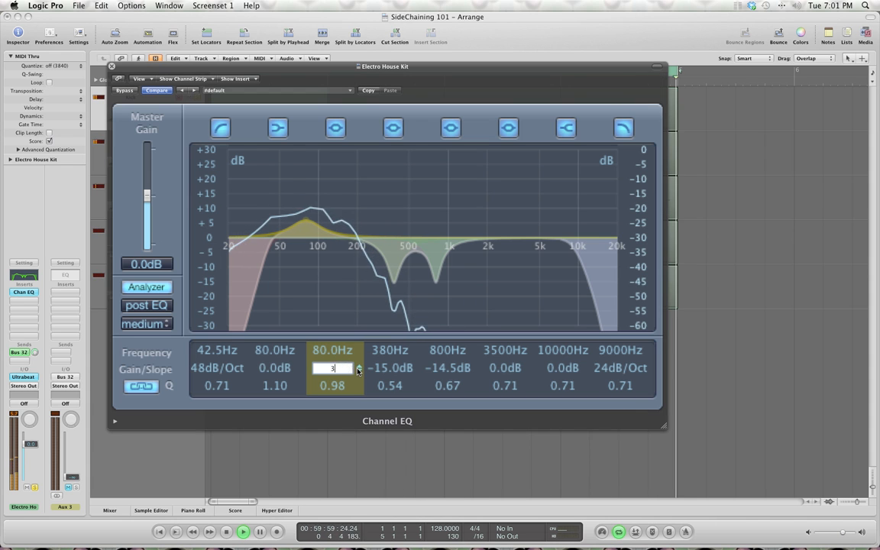
pyautogui.press('Return')
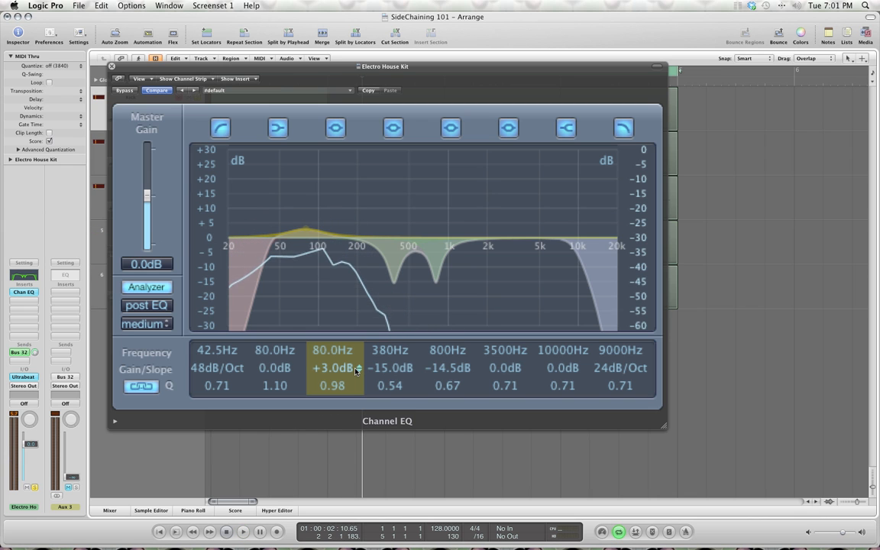
# - Compare the kick's sound with the Channel EQ bypassed and active, and close the EQ editor
pyautogui.click(125, 91)
pyautogui.press('space')
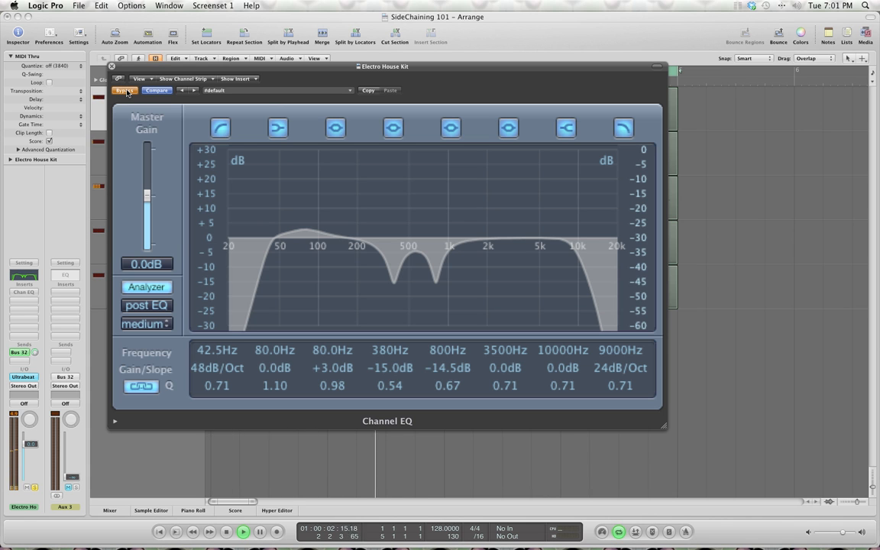
pyautogui.click(128, 91)
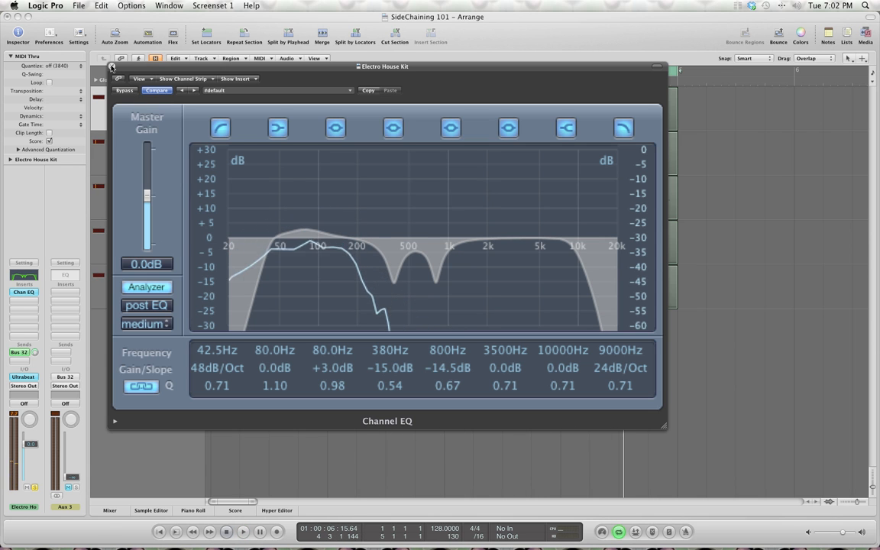
pyautogui.click(111, 67)
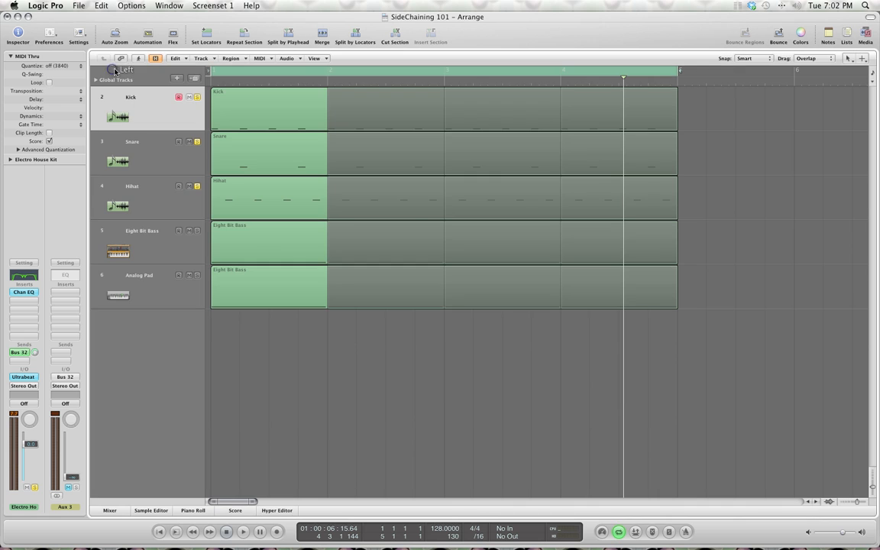
# - Add a Compressor after the Kick track's Channel EQ and enlarge its editor to 200%
pyautogui.click(24, 299)
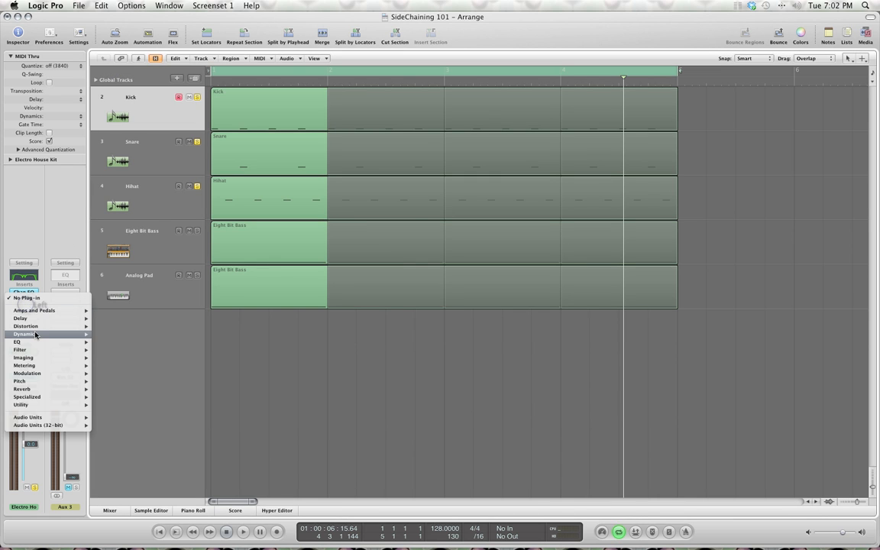
pyautogui.moveTo(34, 333)
pyautogui.moveTo(115, 341)
pyautogui.click(190, 342)
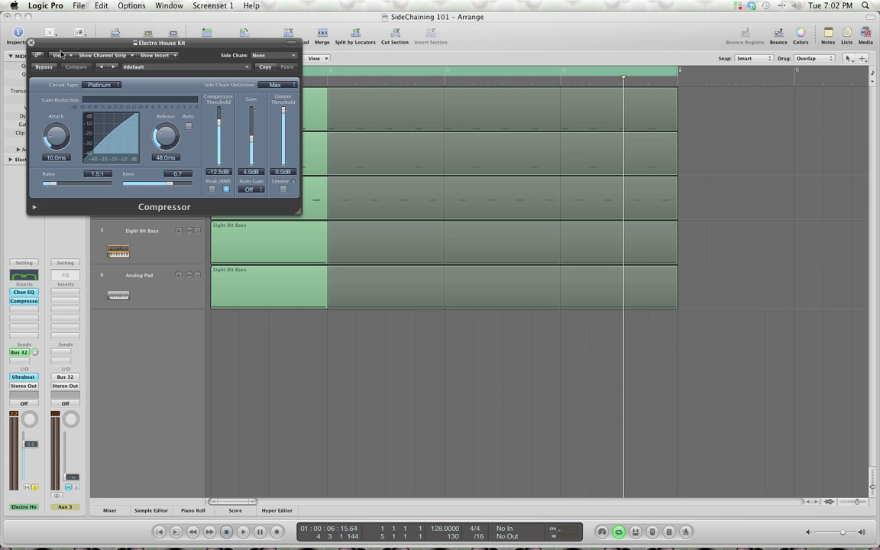
pyautogui.click(61, 55)
pyautogui.click(61, 112)
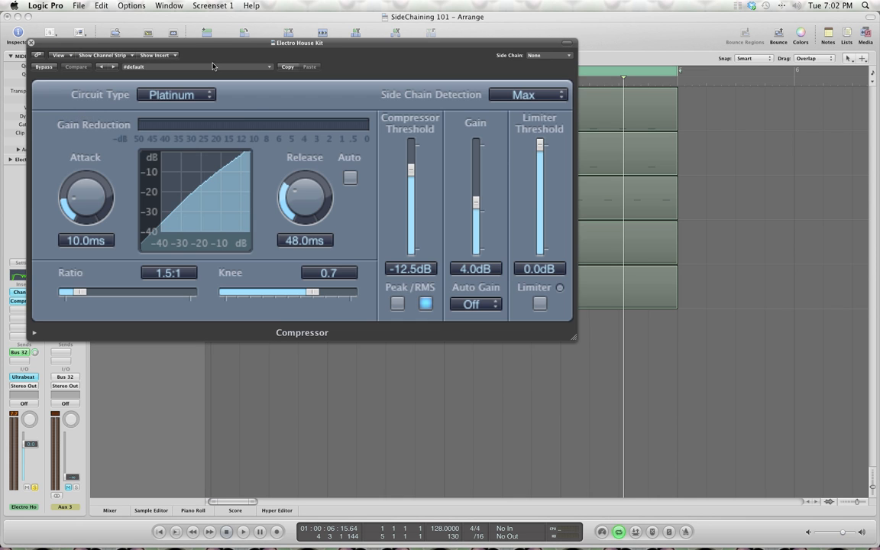
pyautogui.moveTo(185, 46); pyautogui.dragTo(262, 99)
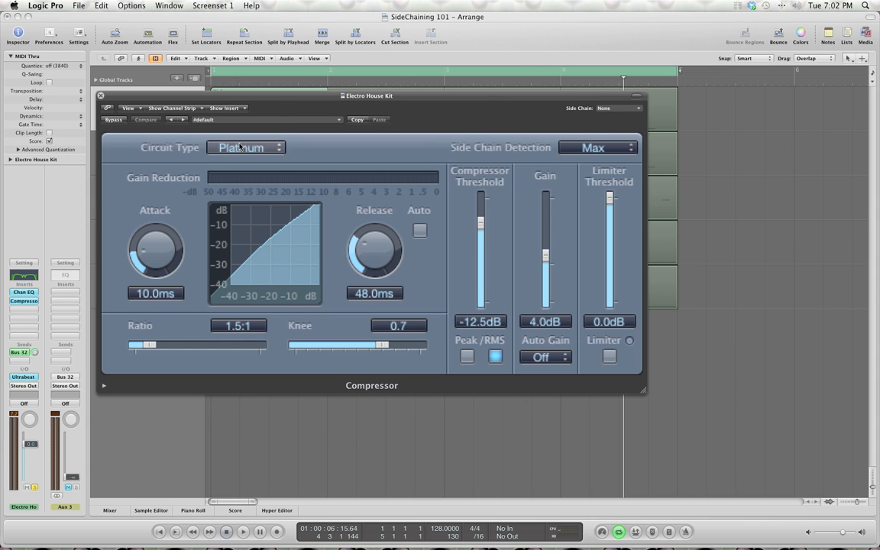
# - Set the Compressor's level detection to Peak and its circuit type to ClassA_R
pyautogui.click(263, 147)
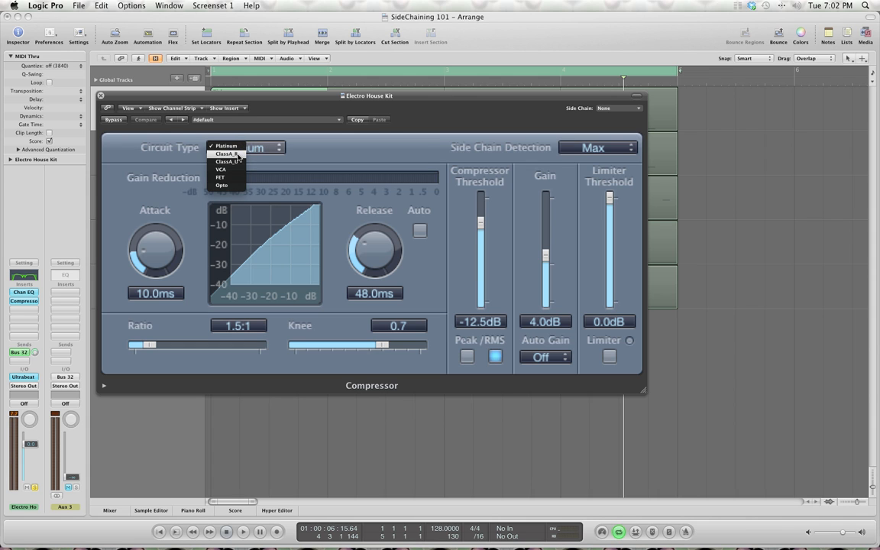
pyautogui.click(466, 355)
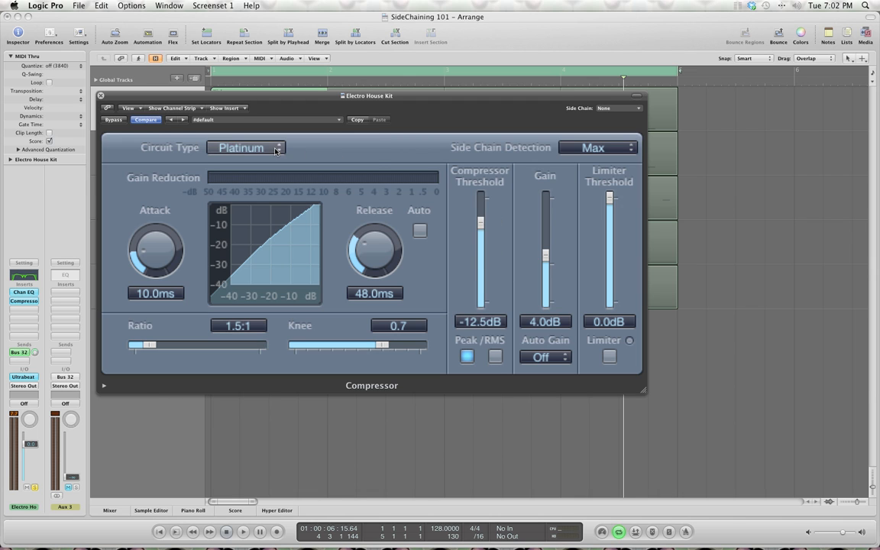
pyautogui.click(233, 148)
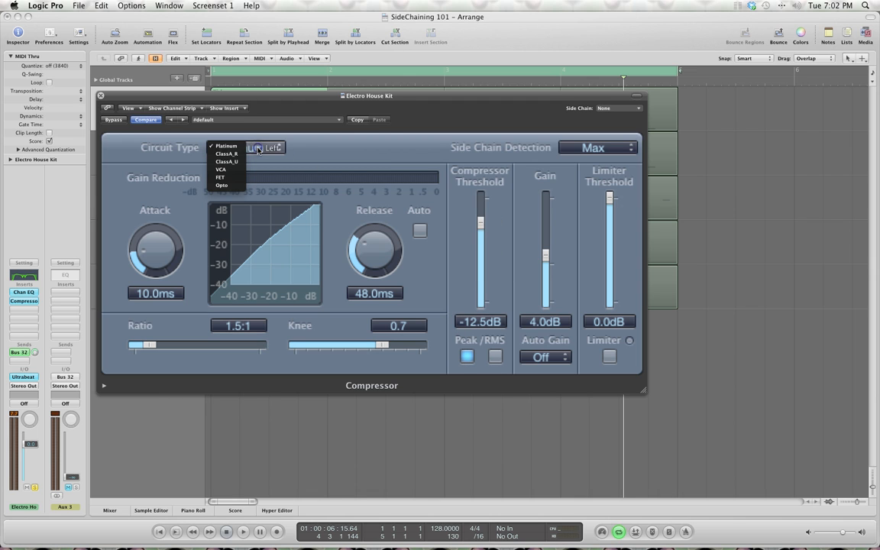
pyautogui.click(225, 154)
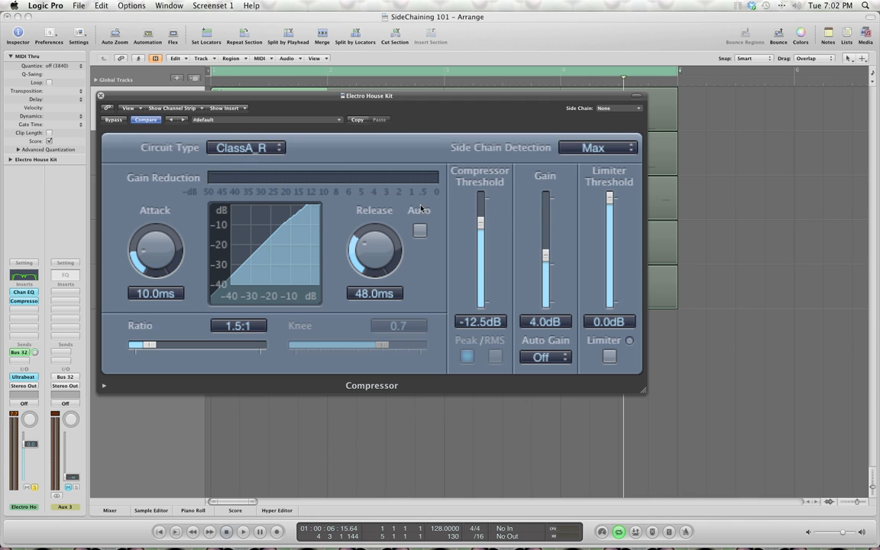
# - Set both the compressor threshold and the gain to 0 dB
pyautogui.moveTo(479, 224); pyautogui.dragTo(482, 195)
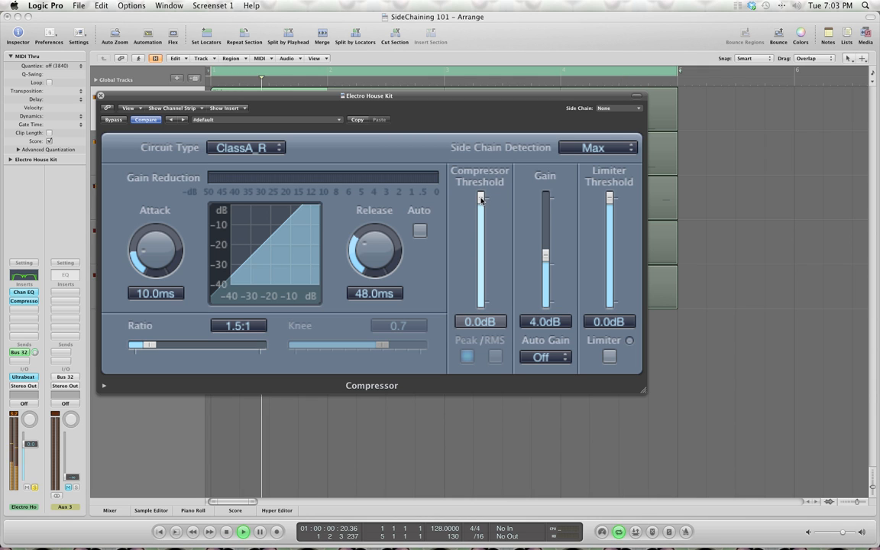
pyautogui.moveTo(546, 259); pyautogui.dragTo(556, 268)
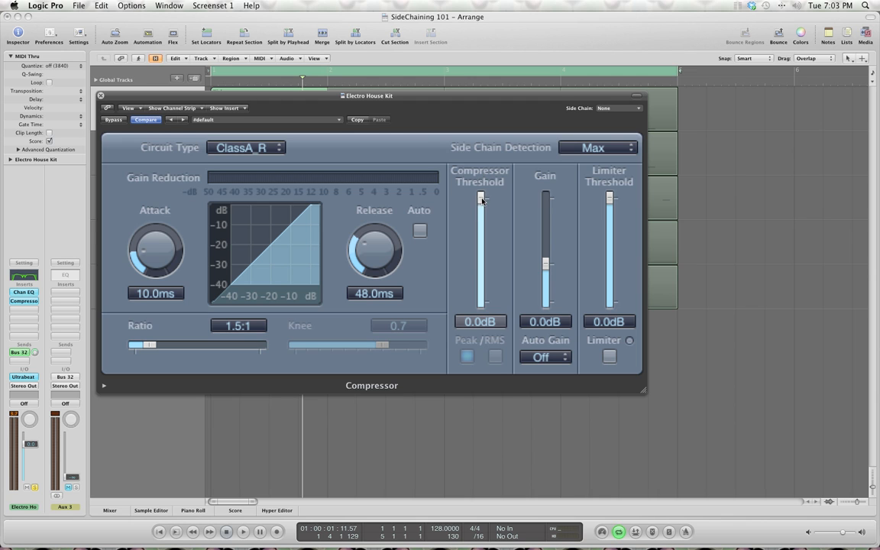
pyautogui.moveTo(481, 199); pyautogui.dragTo(480, 157)
# - Set the compression ratio to 5:1 and lower the threshold to -26.5 dB during playback
pyautogui.moveTo(149, 346); pyautogui.dragTo(193, 345)
pyautogui.press('space')
pyautogui.moveTo(481, 198); pyautogui.dragTo(480, 253)
pyautogui.press('space')
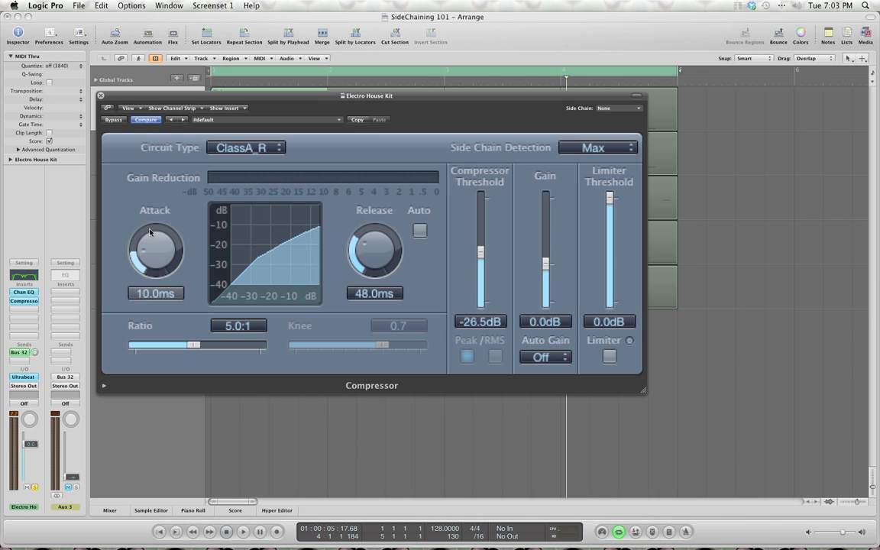
# - Set the Compressor's attack to 50 ms and its release to 40 ms while the loop plays
pyautogui.press('space')
pyautogui.moveTo(153, 229); pyautogui.dragTo(157, 208)
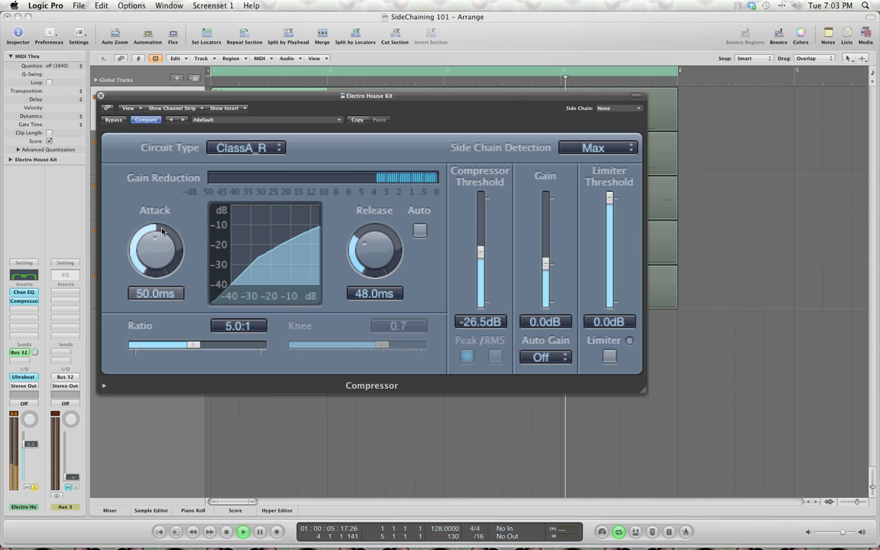
pyautogui.press('space')
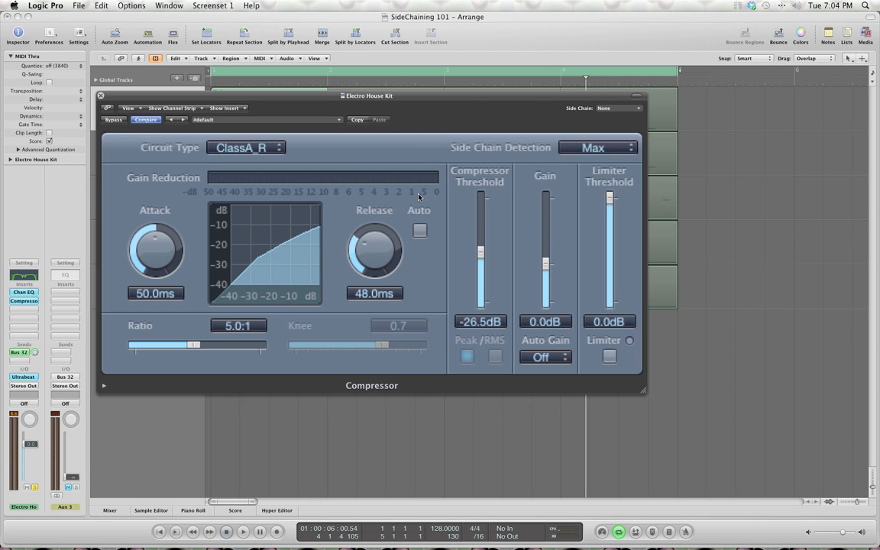
pyautogui.press('space')
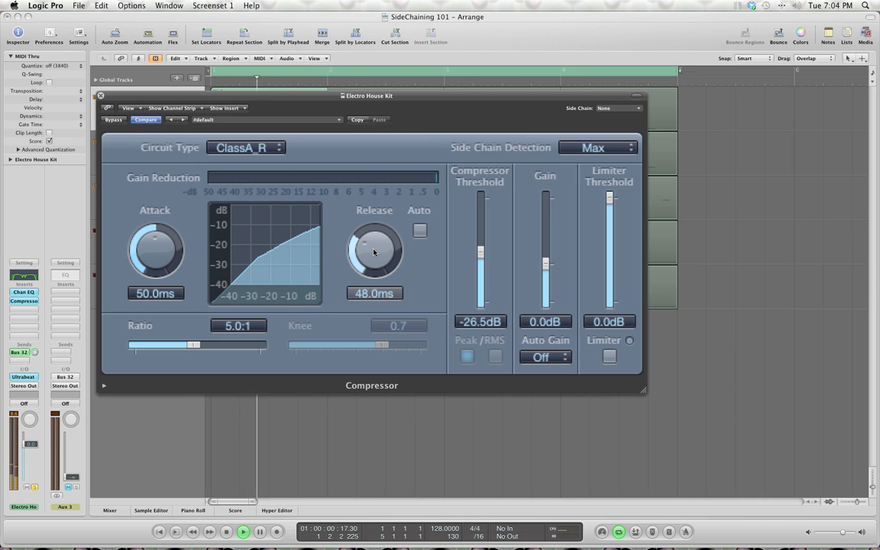
pyautogui.moveTo(373, 246); pyautogui.dragTo(371, 249)
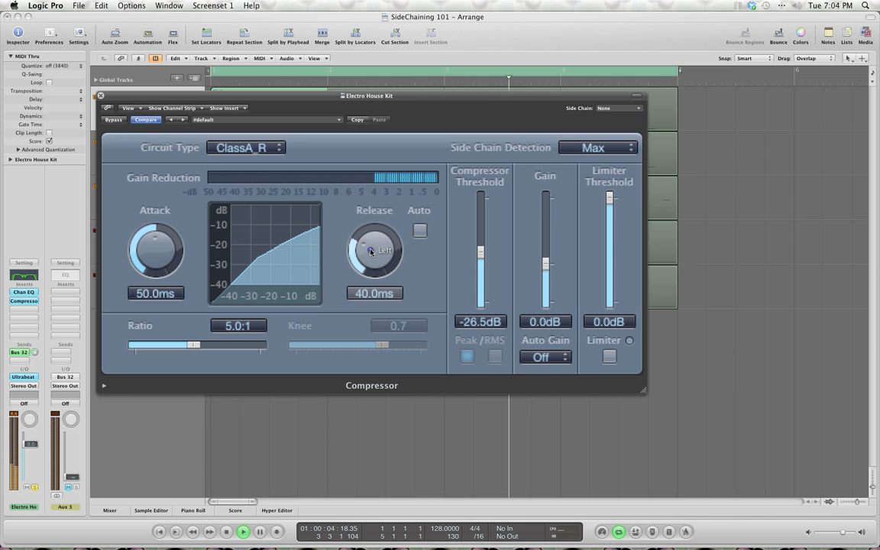
pyautogui.press('space')
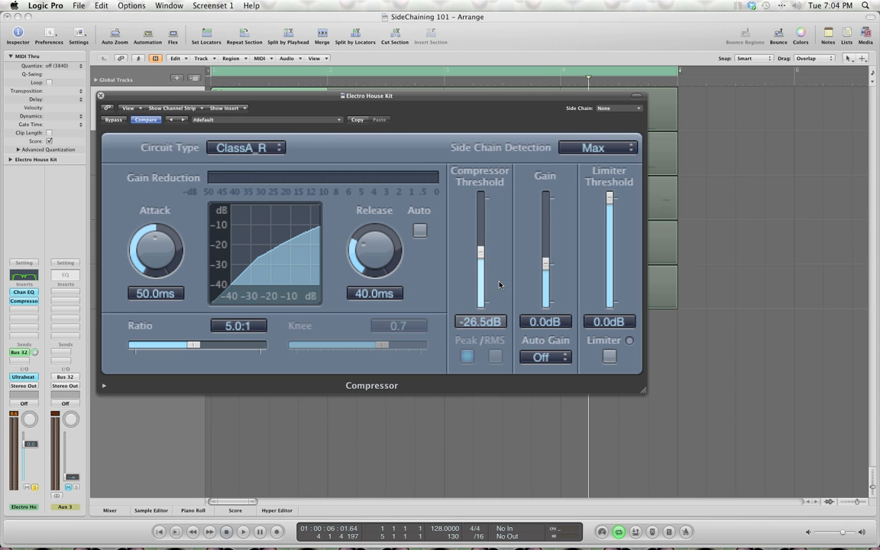
# - Set the Compressor's gain to 5 dB and play the result
pyautogui.doubleClick(545, 321)
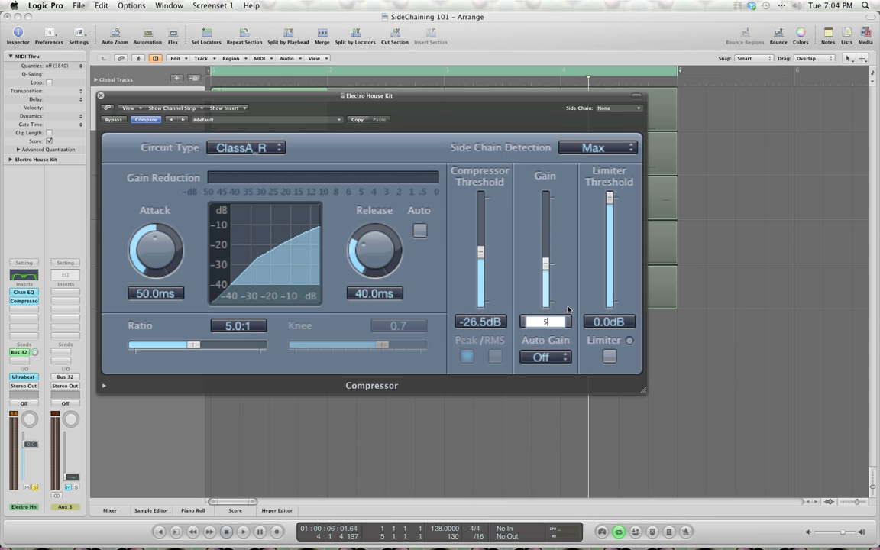
pyautogui.press('Return')
pyautogui.press('space')
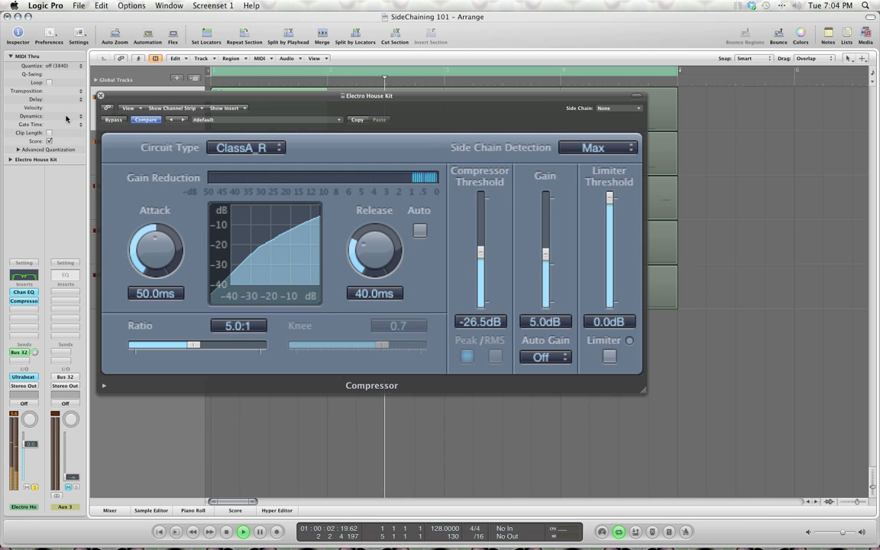
pyautogui.press('space')
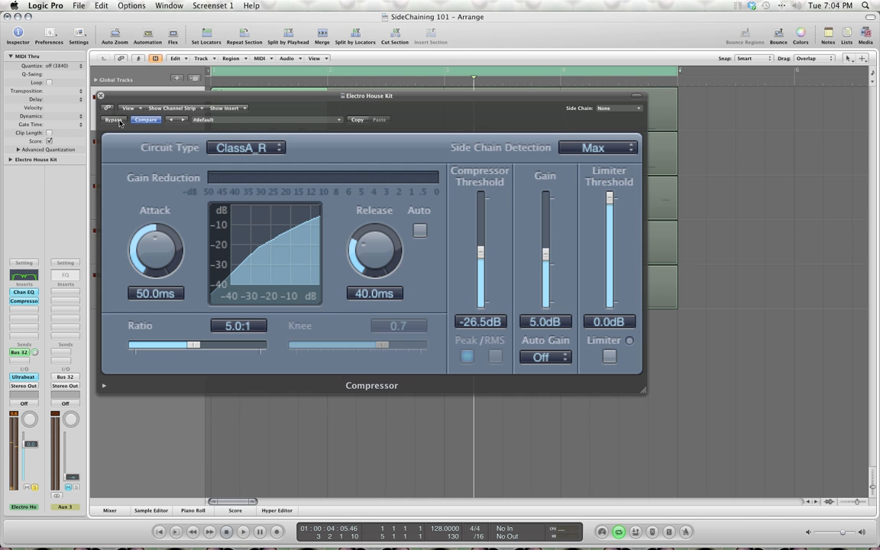
# - Compare the kick's sound with the Compressor bypassed and active, and close its editor
pyautogui.press('space')
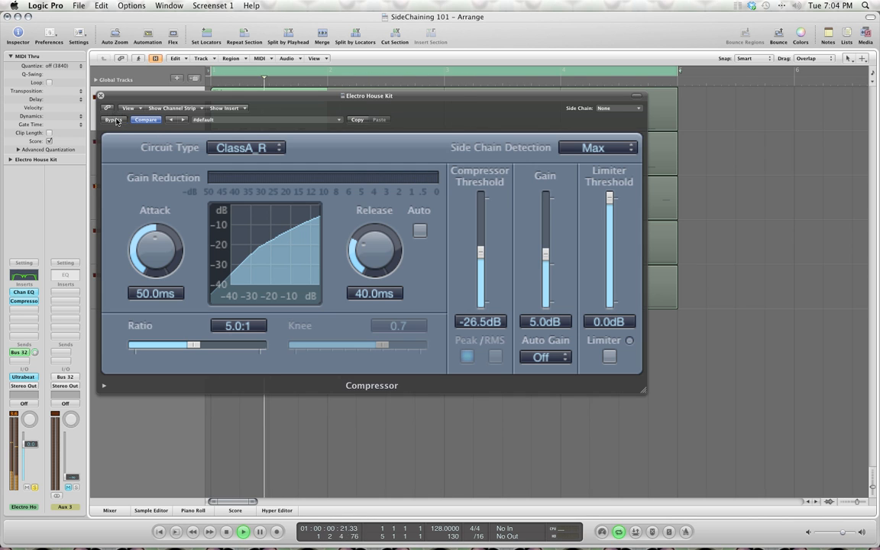
pyautogui.click(115, 121)
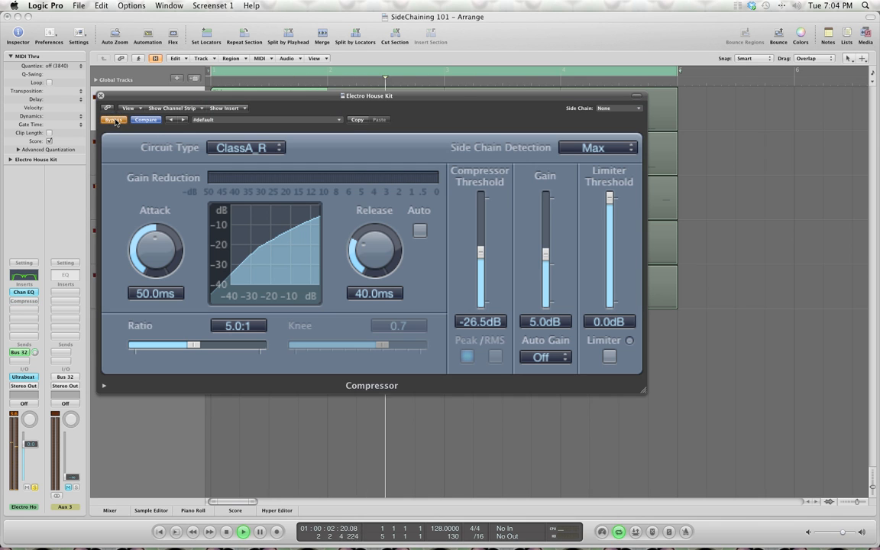
pyautogui.click(115, 121)
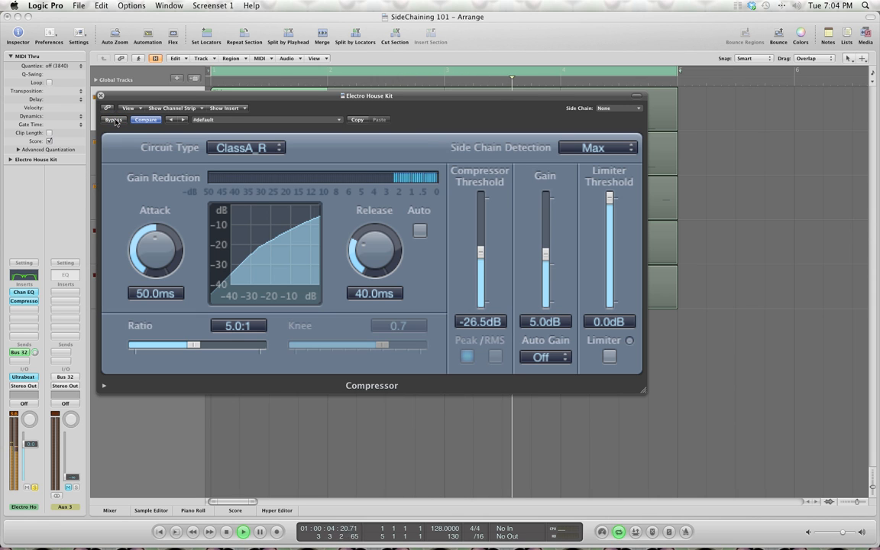
pyautogui.press('space')
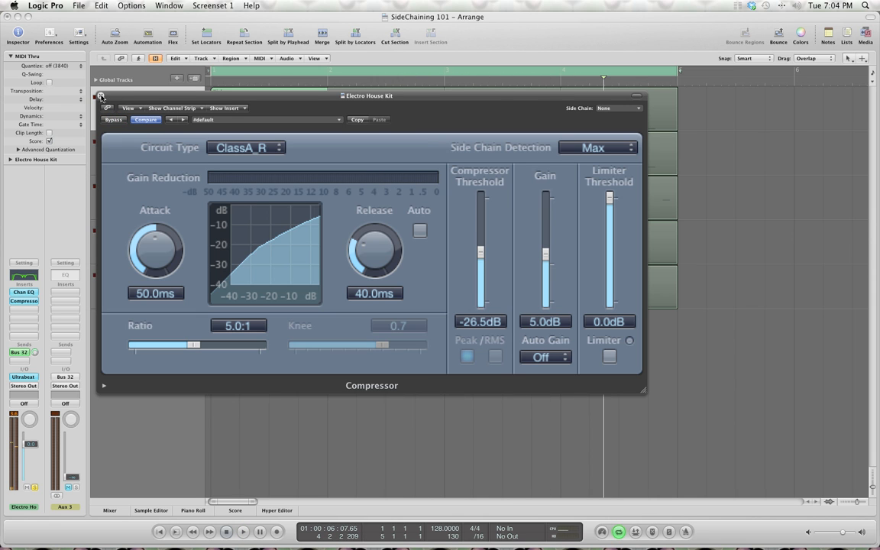
pyautogui.click(100, 96)
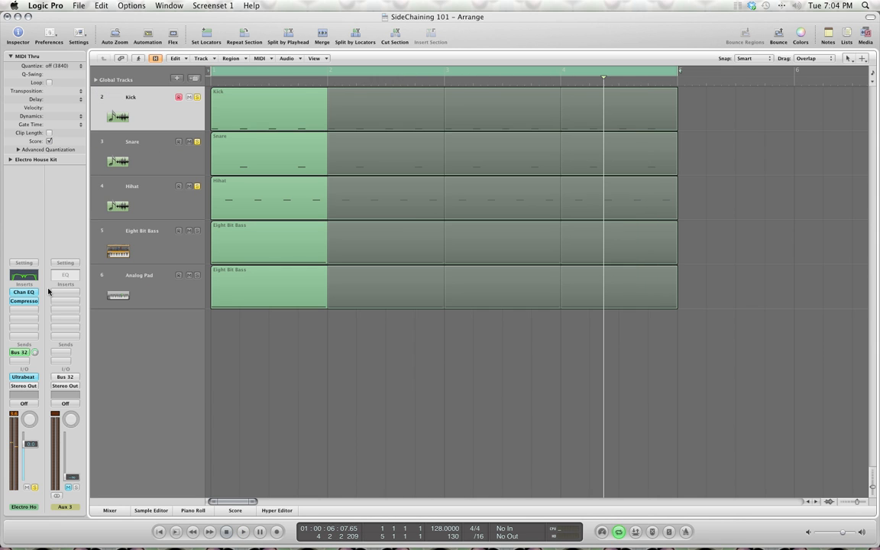
# - Insert an Adaptive Limiter after the Kick track's Compressor
pyautogui.click(29, 310)
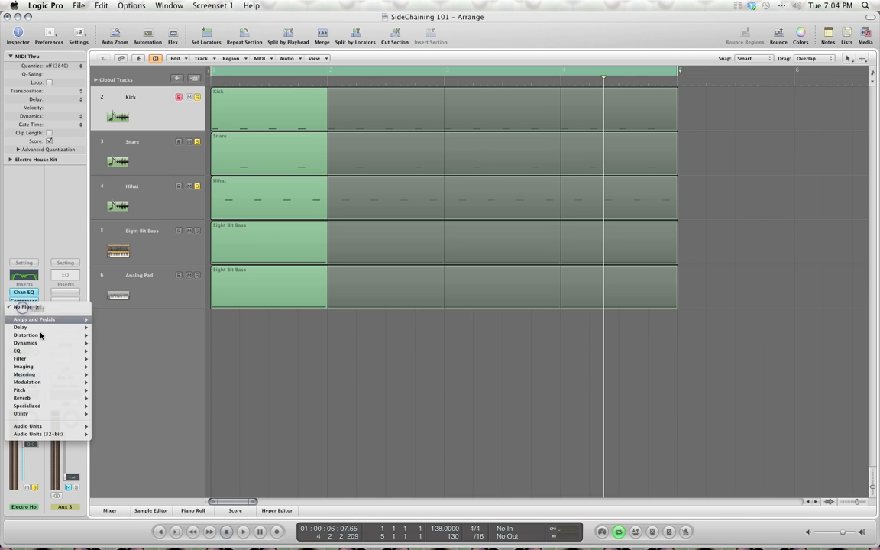
pyautogui.moveTo(38, 345)
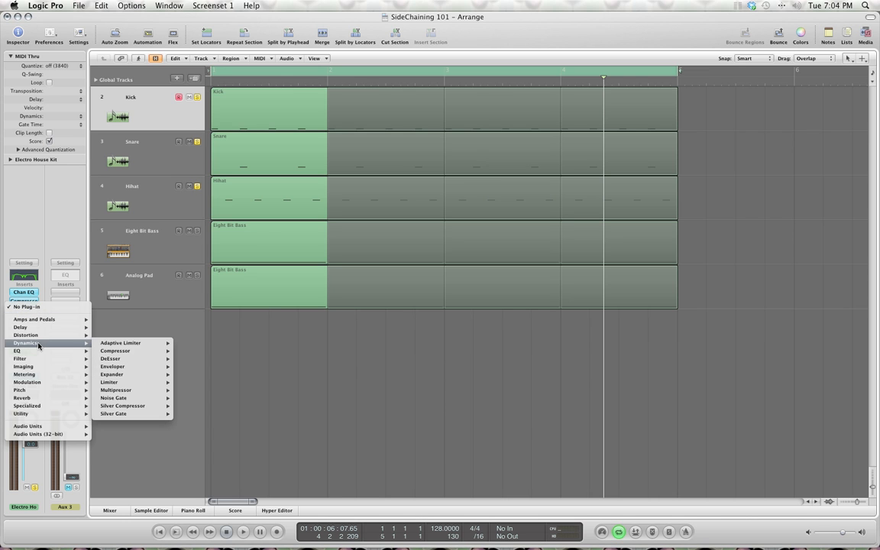
pyautogui.click(111, 343)
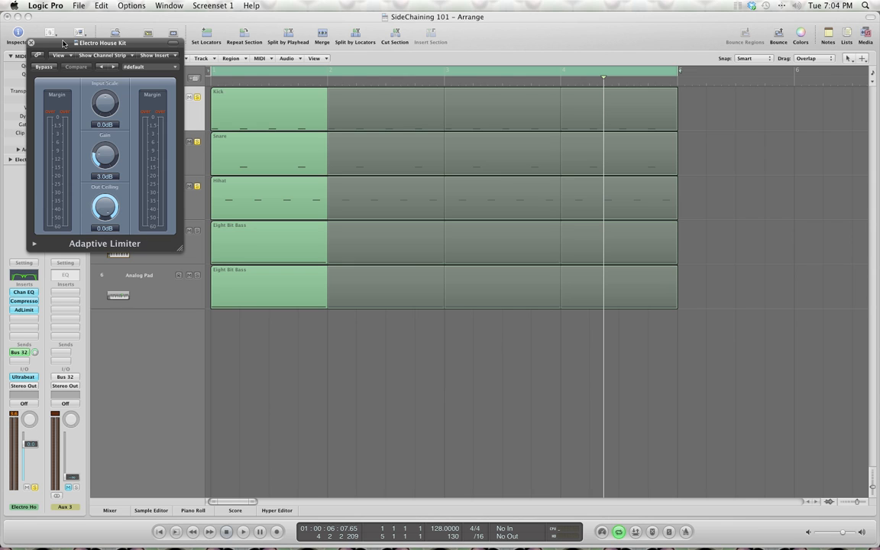
pyautogui.moveTo(60, 46); pyautogui.dragTo(67, 52)
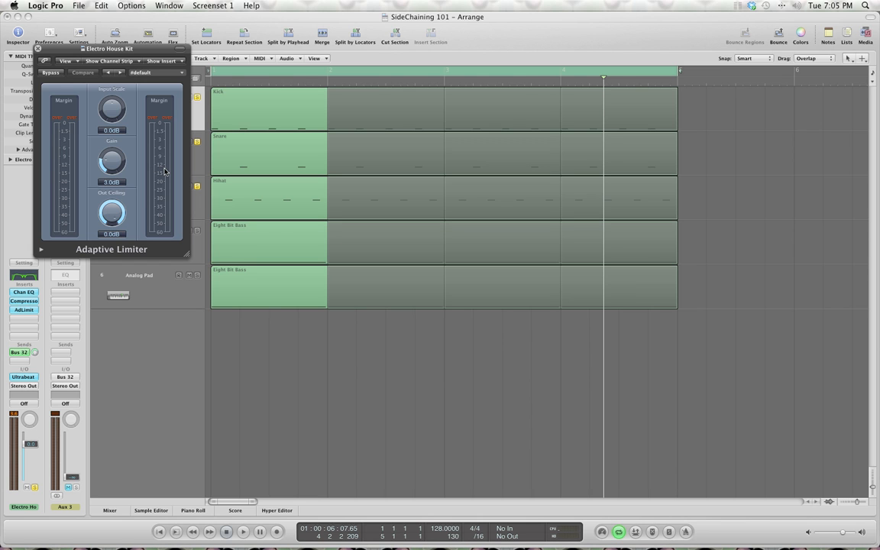
# - Compare the drums with the kick's EQ, Compressor and Adaptive Limiter all bypassed and all active, and close the limiter's editor
pyautogui.press('space')
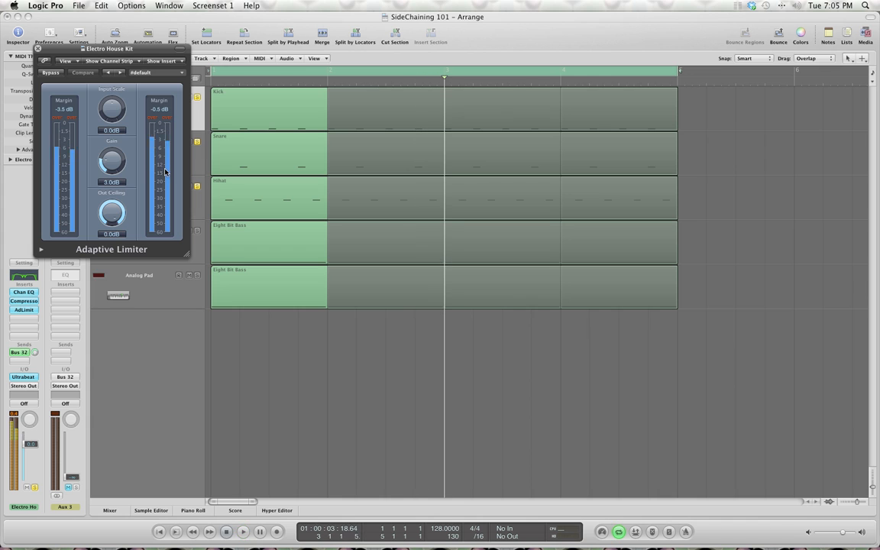
pyautogui.keyDown('alt'); pyautogui.click(26, 293); pyautogui.keyUp('alt')
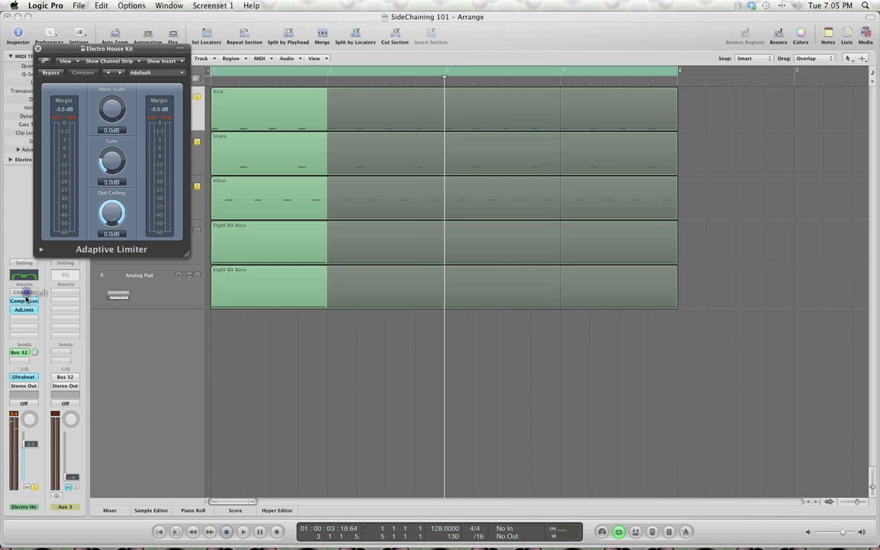
pyautogui.keyDown('alt'); pyautogui.click(25, 301); pyautogui.keyUp('alt')
pyautogui.keyDown('alt'); pyautogui.click(23, 309); pyautogui.keyUp('alt')
pyautogui.press('space')
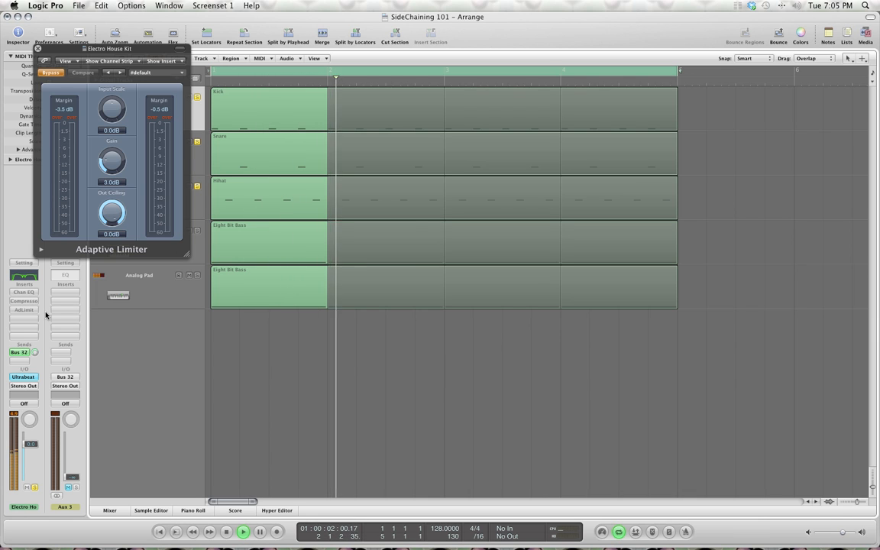
pyautogui.keyDown('alt'); pyautogui.click(26, 293); pyautogui.keyUp('alt')
pyautogui.keyDown('alt'); pyautogui.click(25, 301); pyautogui.keyUp('alt')
pyautogui.keyDown('alt'); pyautogui.click(24, 309); pyautogui.keyUp('alt')
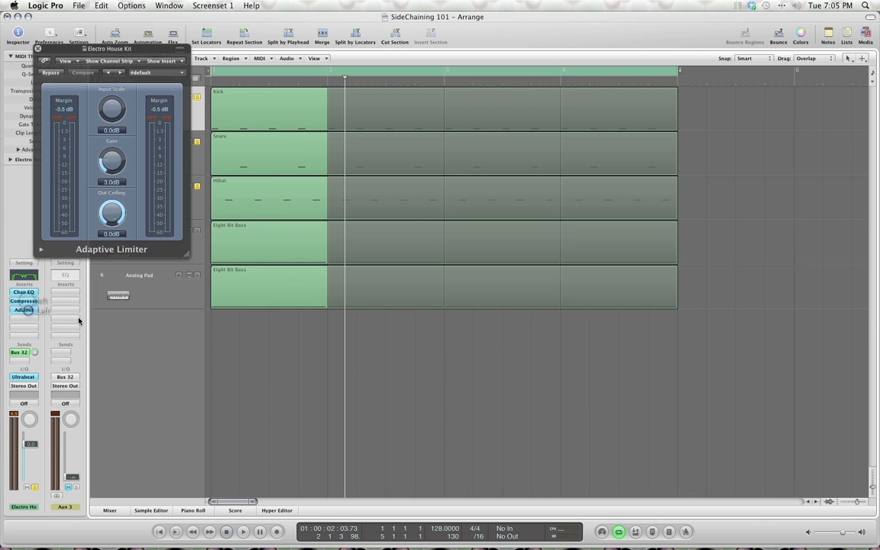
pyautogui.press('space')
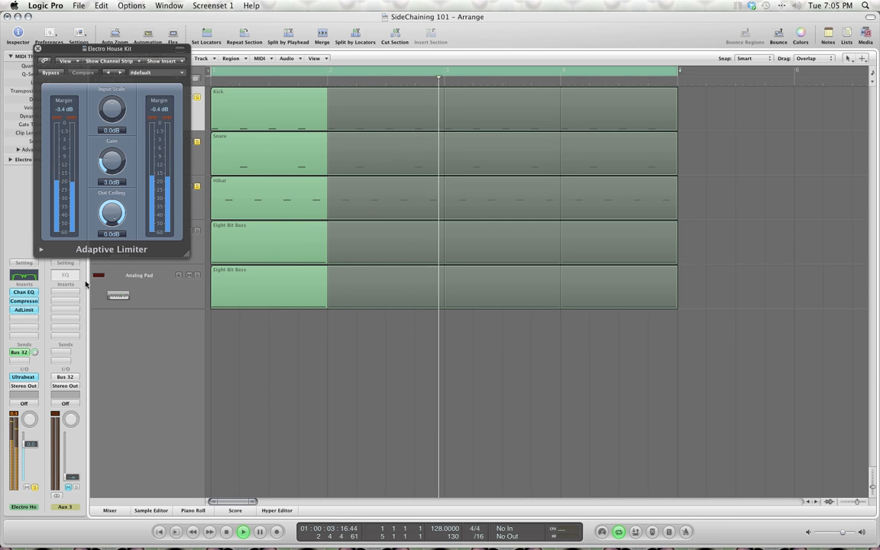
pyautogui.press('space')
pyautogui.click(37, 48)
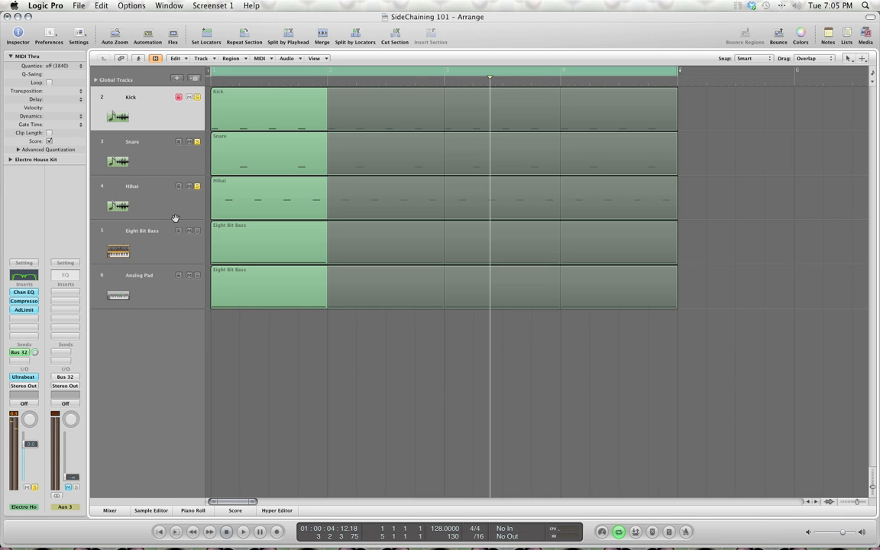
# - Solo the Eight Bit Bass and Analog Pad tracks, and compare the mix with the kick's three inserts bypassed and active
pyautogui.click(197, 231)
pyautogui.click(197, 275)
pyautogui.keyDown('alt'); pyautogui.click(31, 294); pyautogui.keyUp('alt')
pyautogui.keyDown('alt'); pyautogui.click(29, 301); pyautogui.keyUp('alt')
pyautogui.keyDown('alt'); pyautogui.click(28, 310); pyautogui.keyUp('alt')
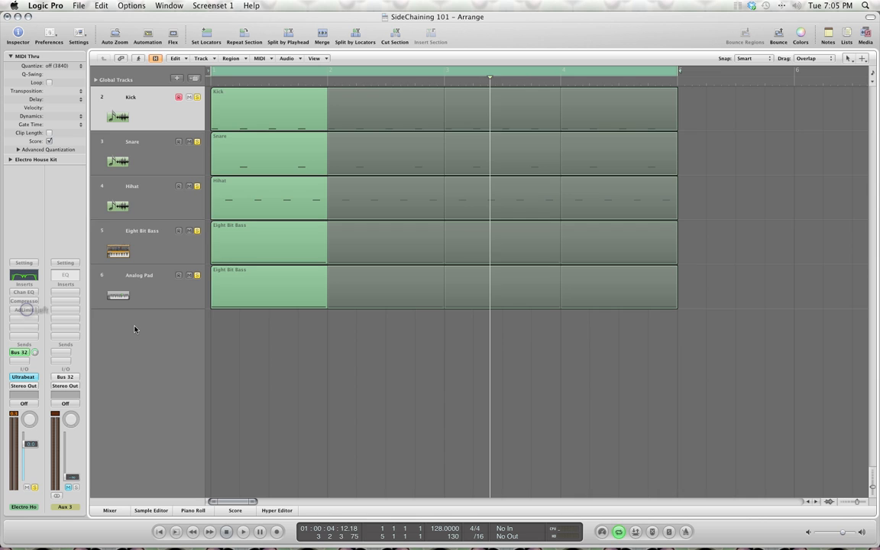
pyautogui.press('space')
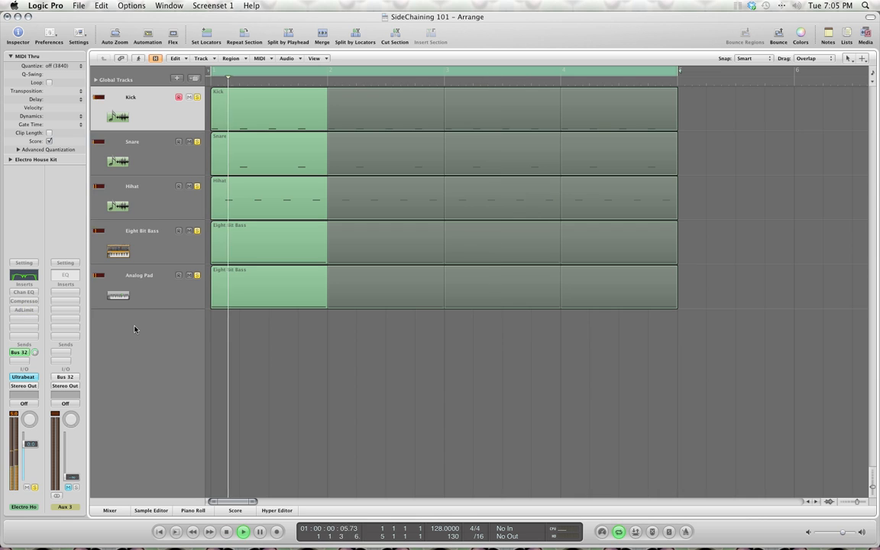
pyautogui.keyDown('alt'); pyautogui.click(23, 292); pyautogui.keyUp('alt')
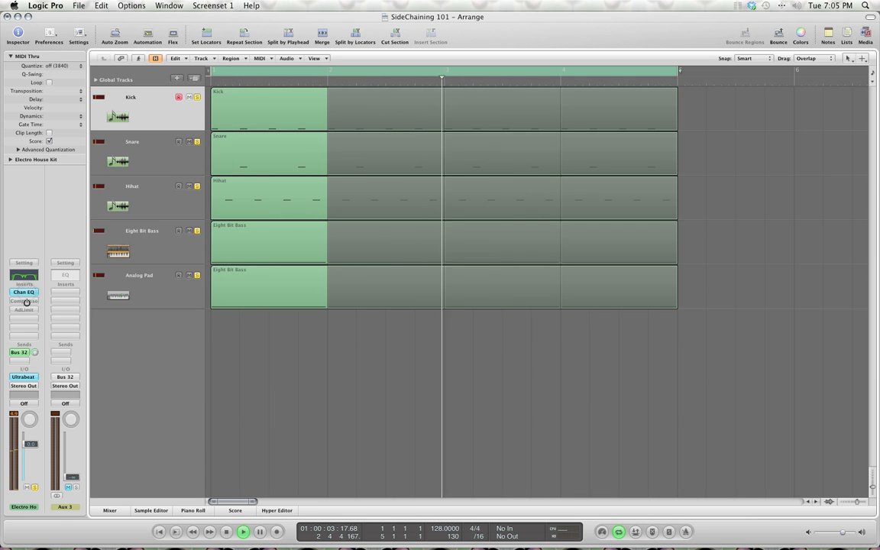
pyautogui.keyDown('alt'); pyautogui.click(27, 301); pyautogui.keyUp('alt')
pyautogui.keyDown('alt'); pyautogui.click(28, 310); pyautogui.keyUp('alt')
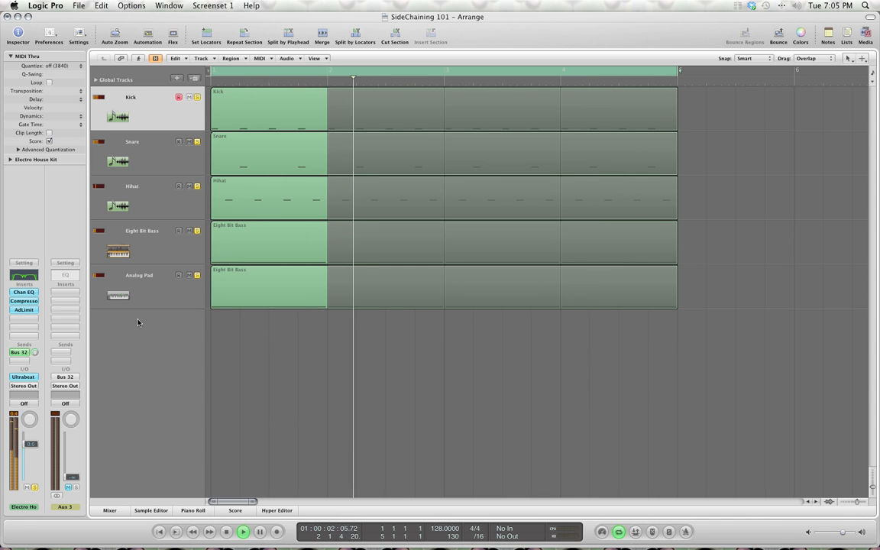
pyautogui.press('space')
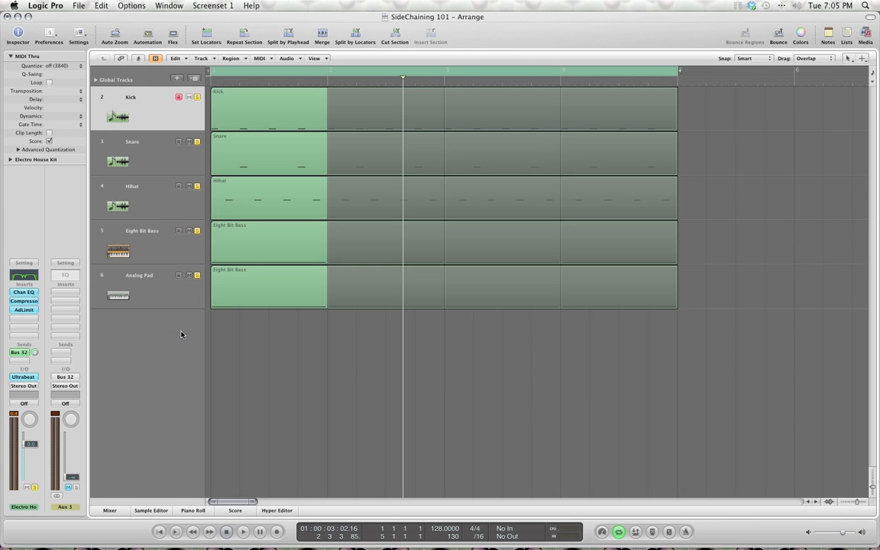
# - Select the Eight Bit Bass and Analog Pad tracks in turn to examine their channel strips
pyautogui.click(168, 251)
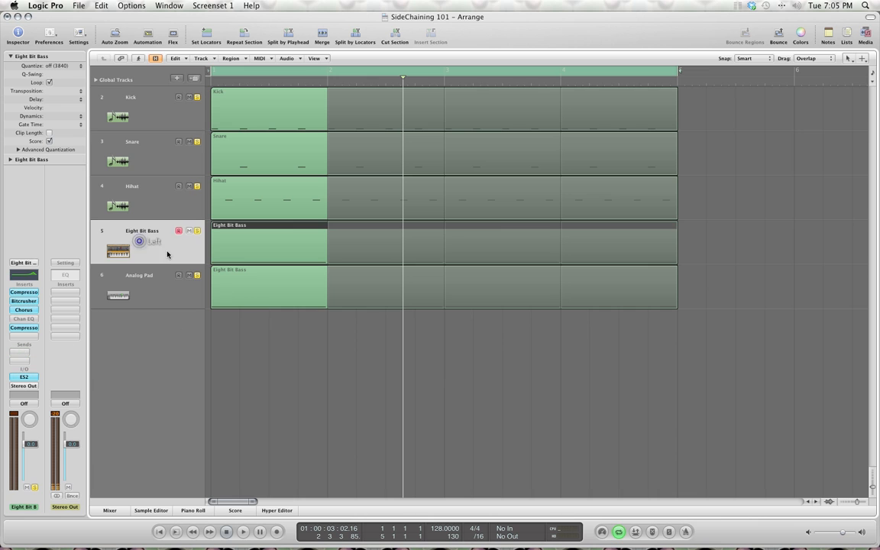
pyautogui.click(194, 268)
pyautogui.click(197, 334)
pyautogui.click(168, 243)
pyautogui.click(188, 293)
pyautogui.click(167, 324)
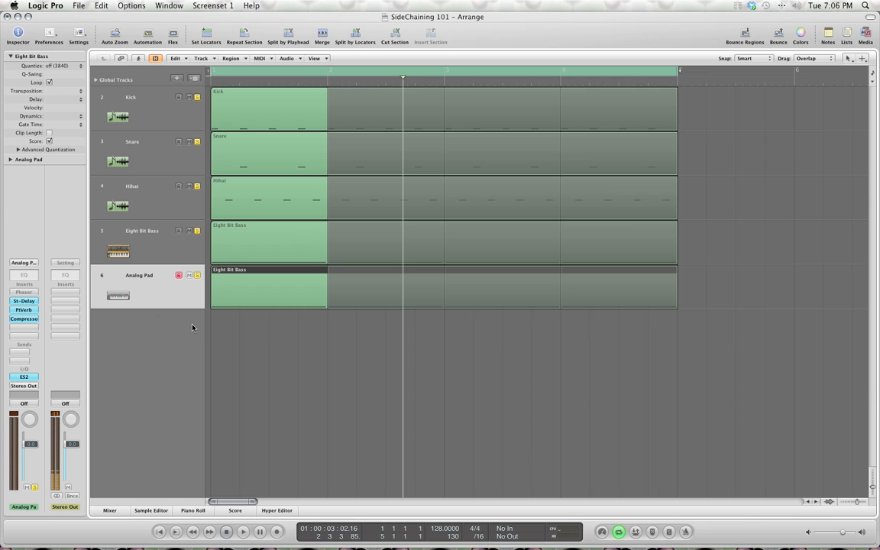